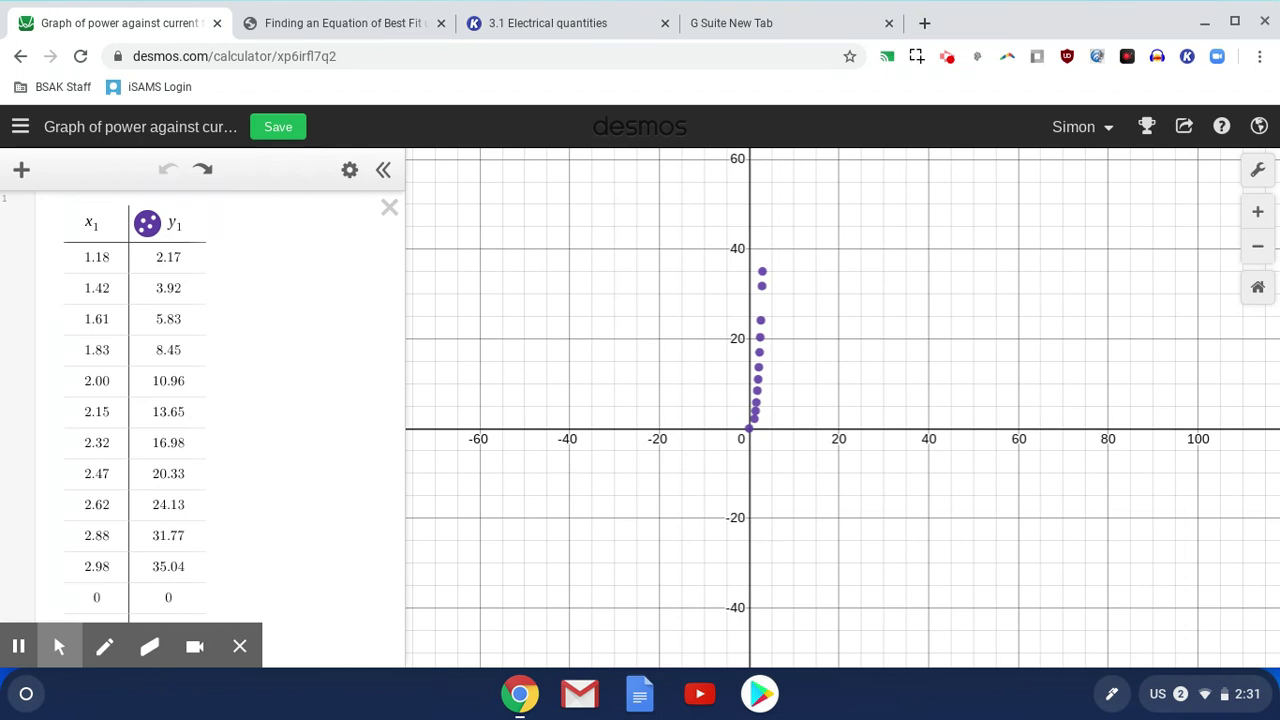
left_click(1111, 694)
left_click(1111, 694)
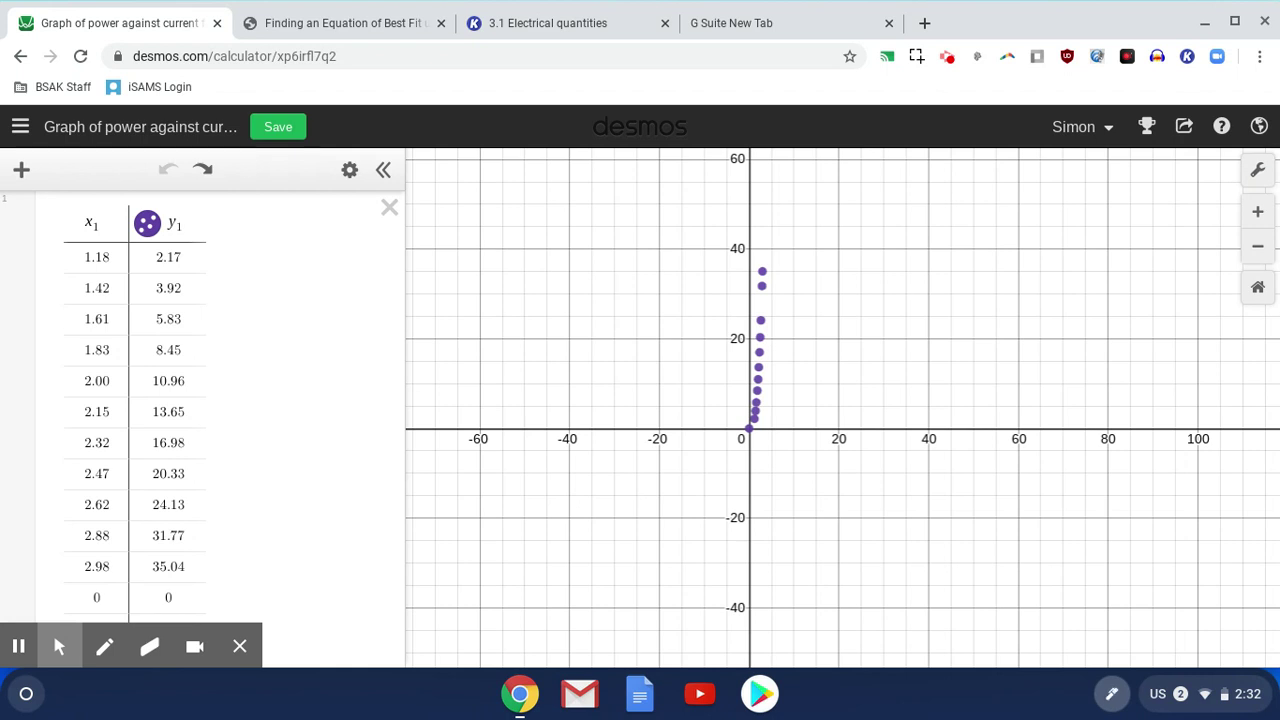
- Set the graph's x-axis range from 0 to 4
left_click(1258, 170)
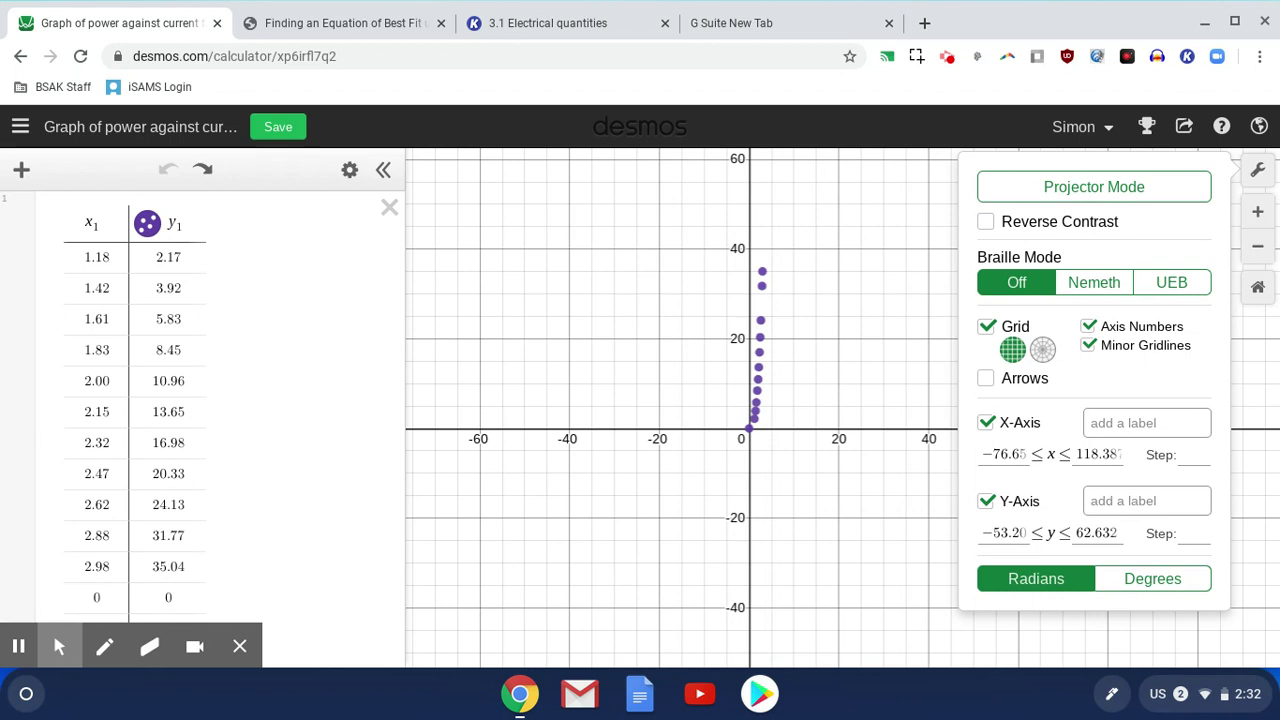
left_click(1111, 694)
left_click(903, 598)
left_click(1003, 455)
type("0")
key("Tab")
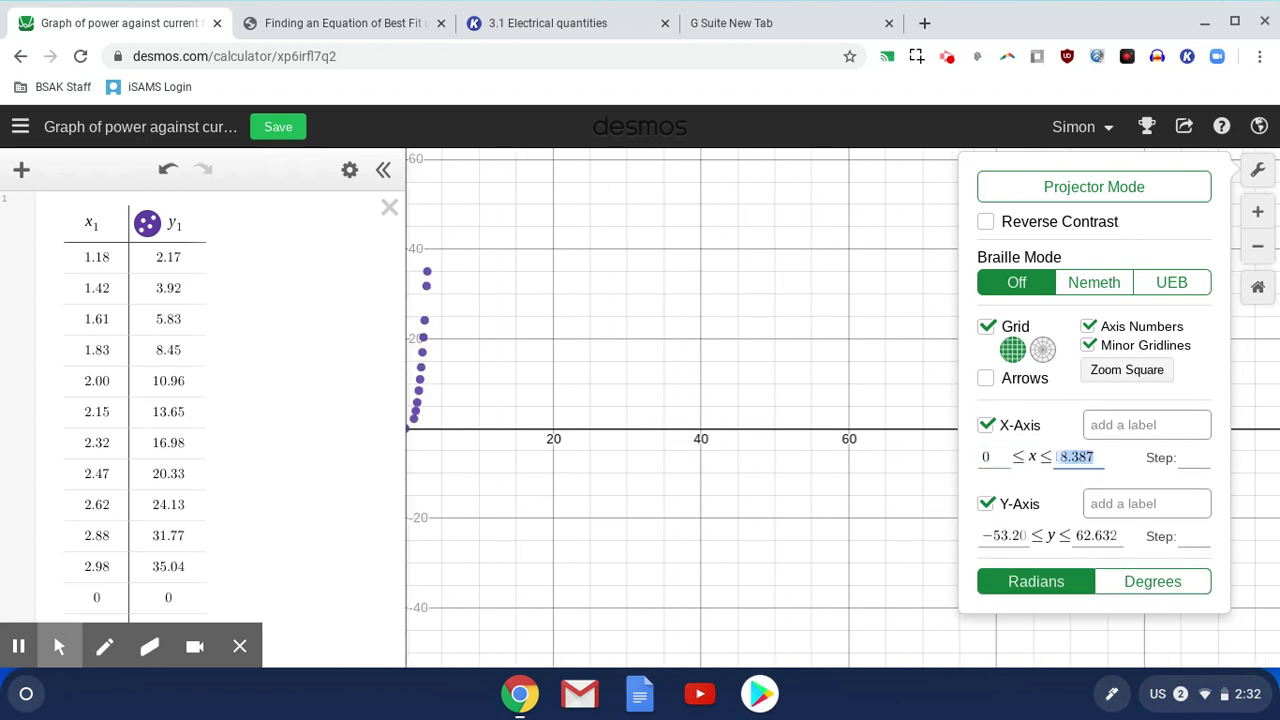
type("4")
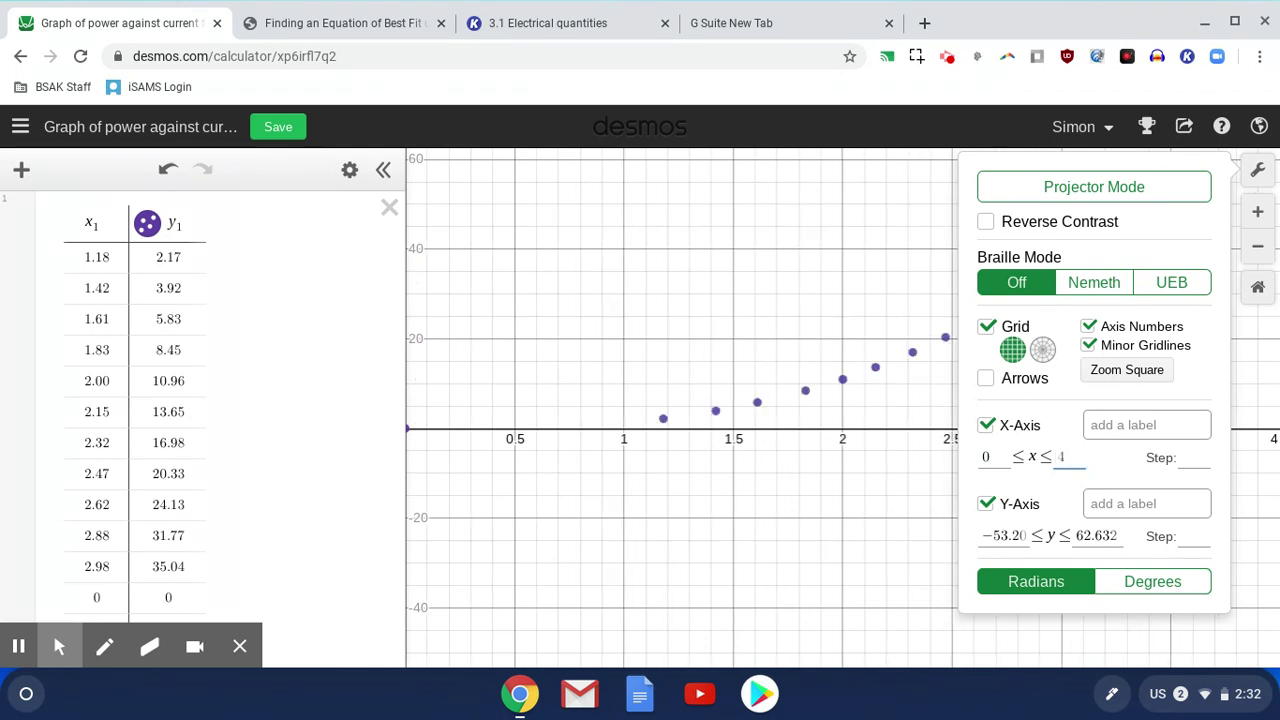
key("Tab")
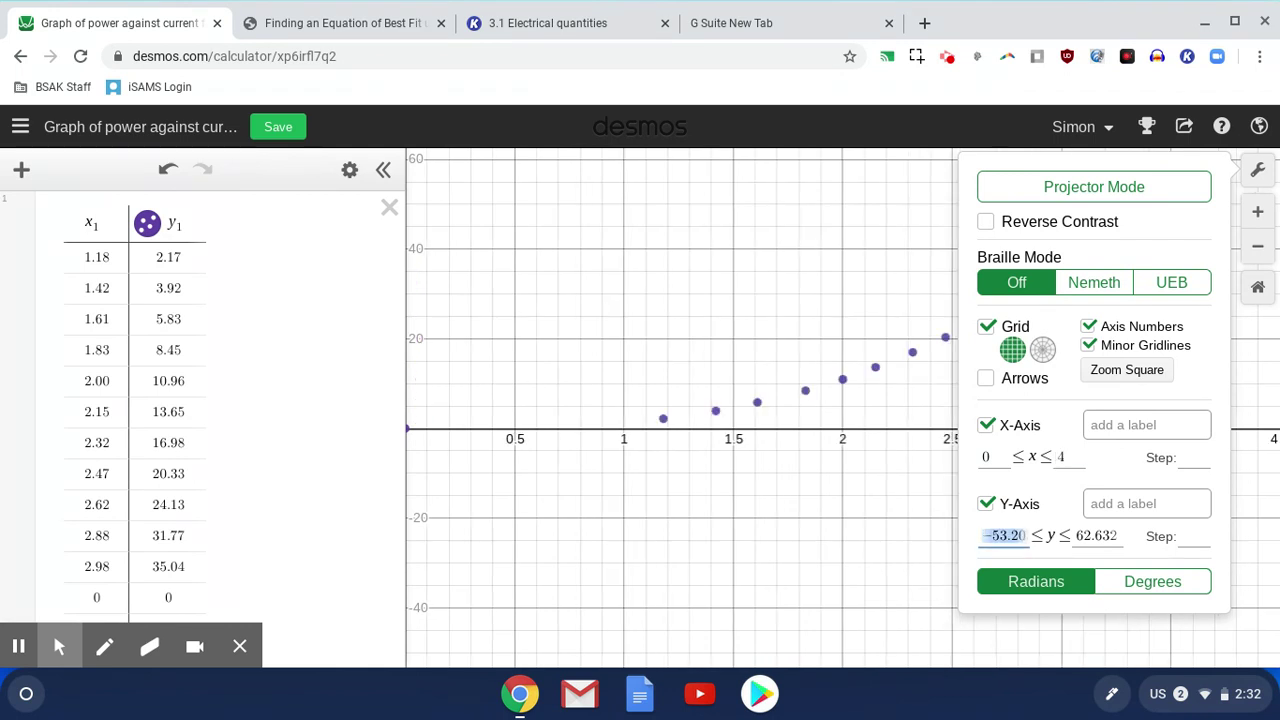
- Set the graph's y-axis range from 0 to 40, with a small margin of view around the origin
type("0")
key("Tab")
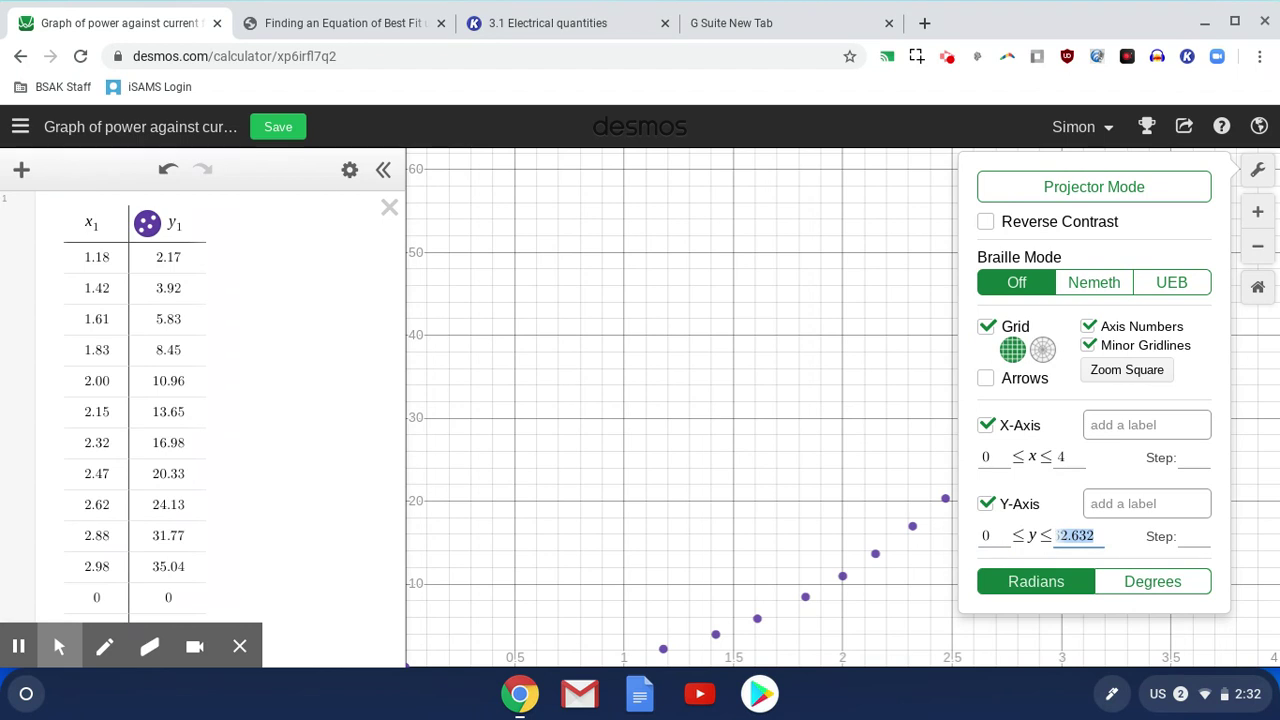
type("40")
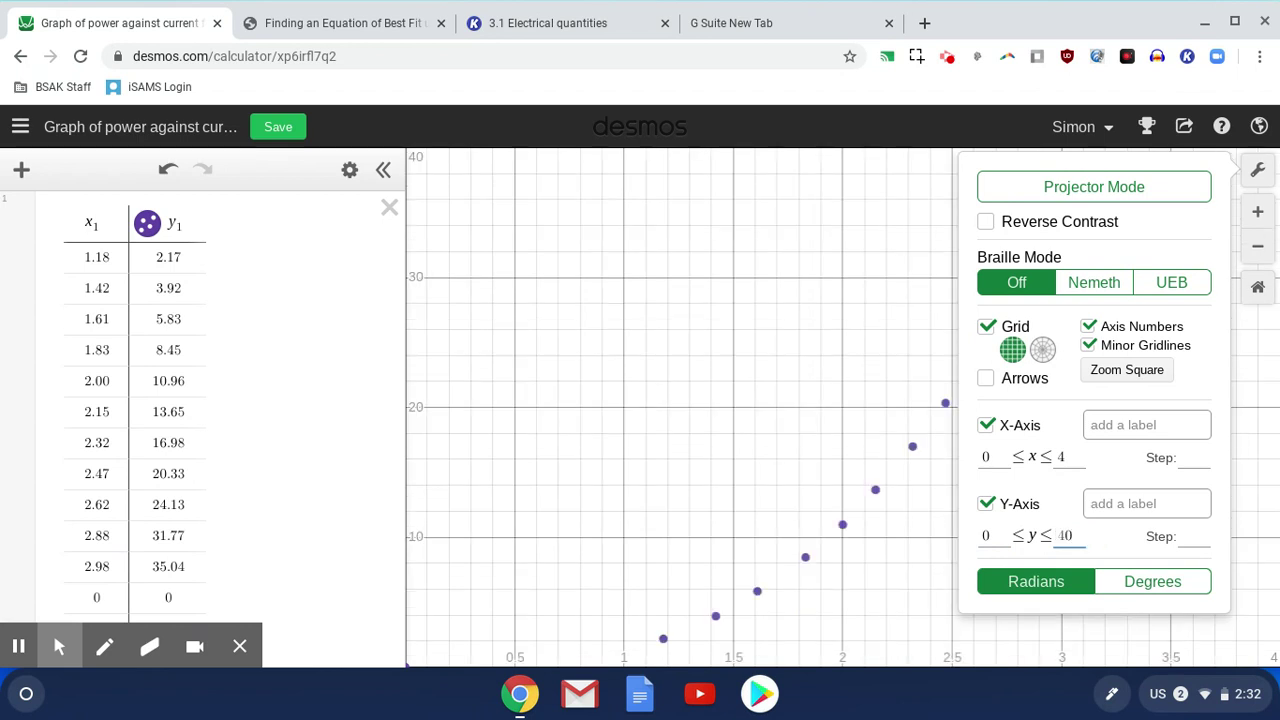
key("Return")
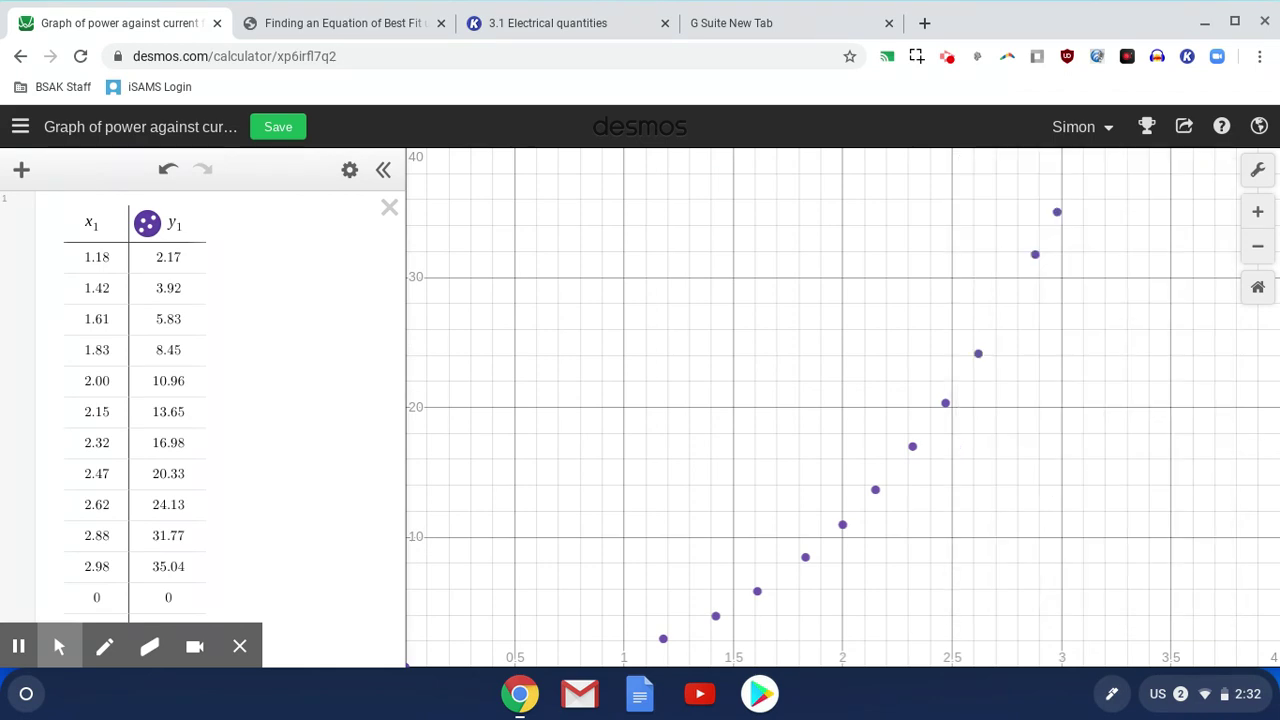
scroll(1185, 358, "down", 4)
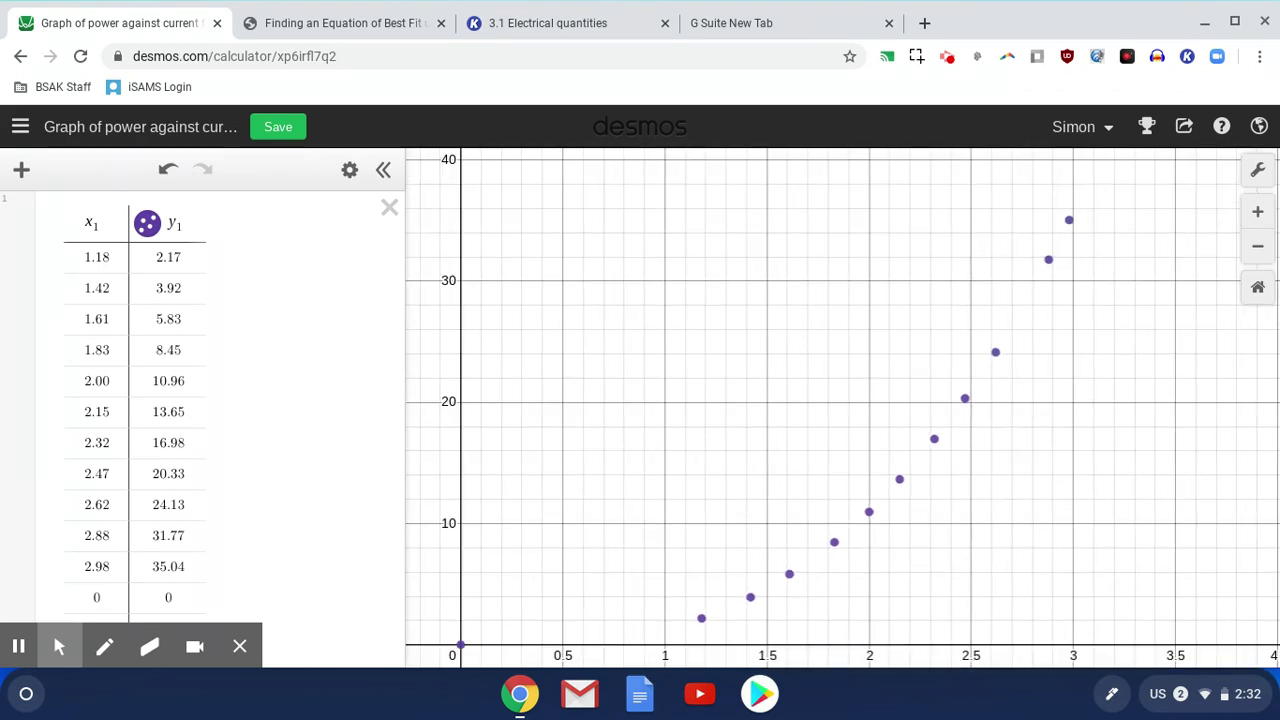
scroll(1160, 470, "up", 2)
scroll(842, 408, "up", 2)
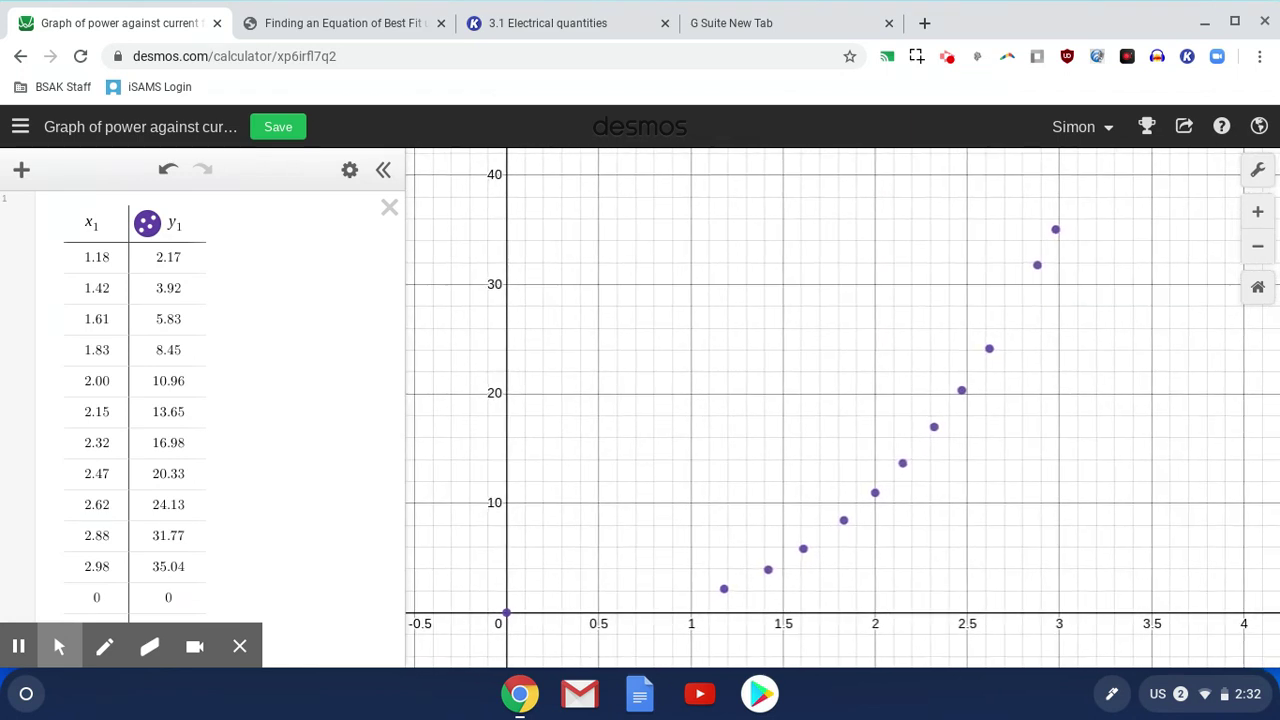
left_click(1111, 694)
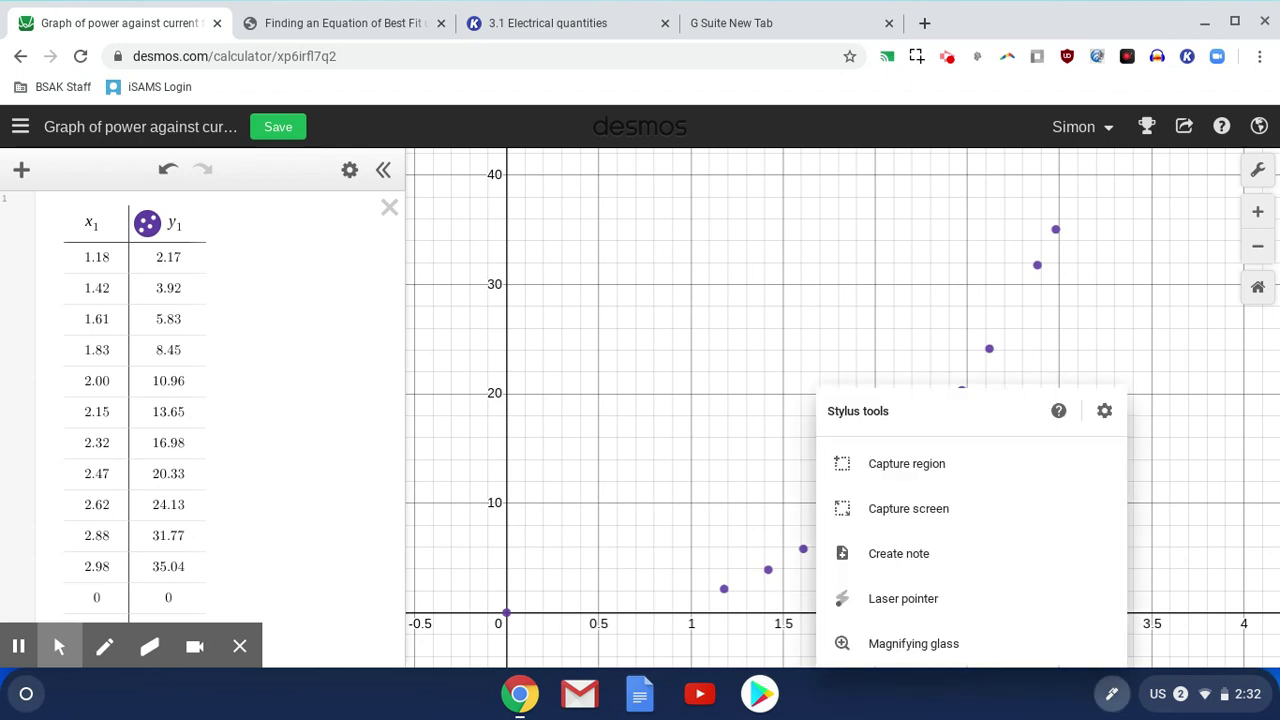
left_click(880, 460)
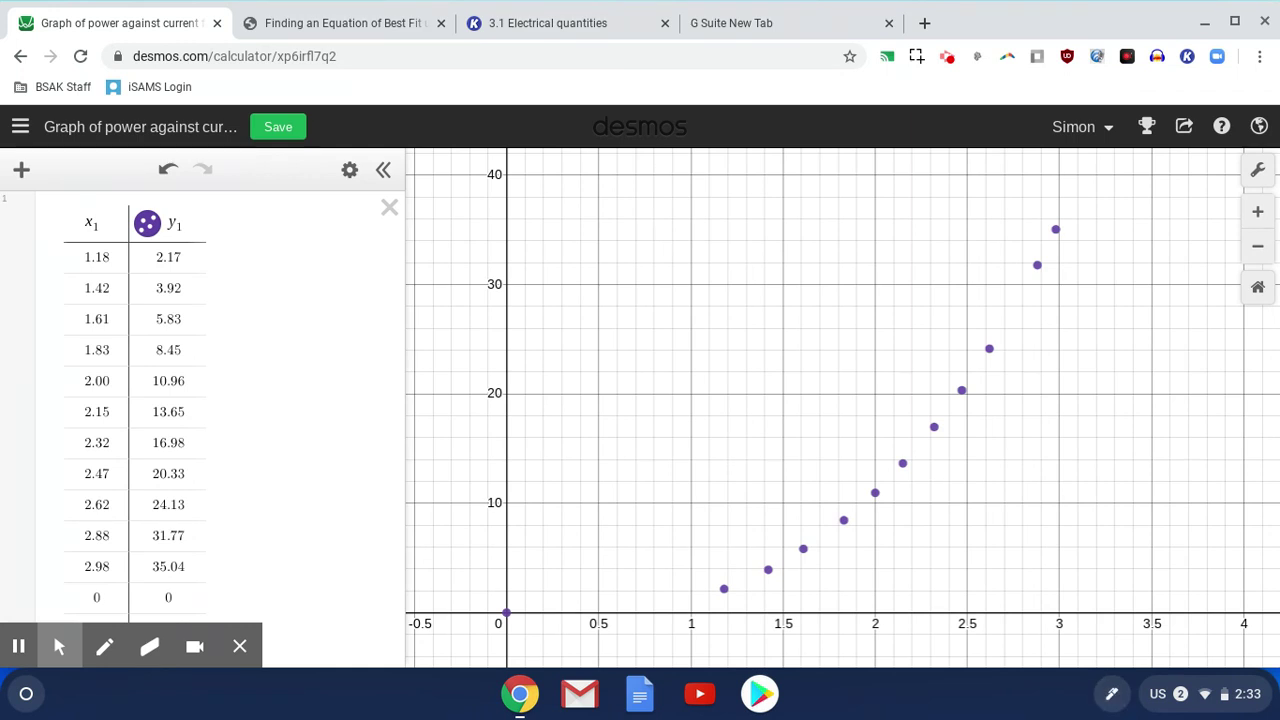
- Open the Systry article on finding an equation of best fit from the Google results for plotting a curve of best fit in Desmos
key("ctrl+Tab")
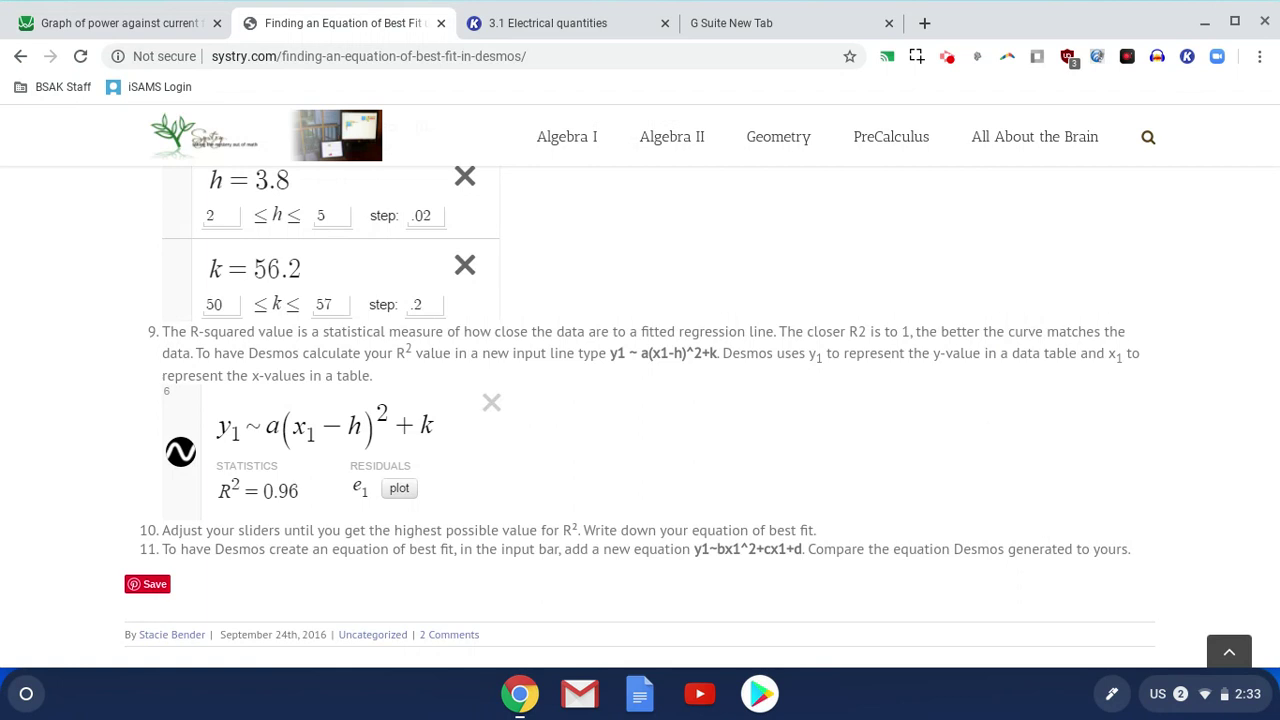
mouse_move(59, 647)
key("alt+Left")
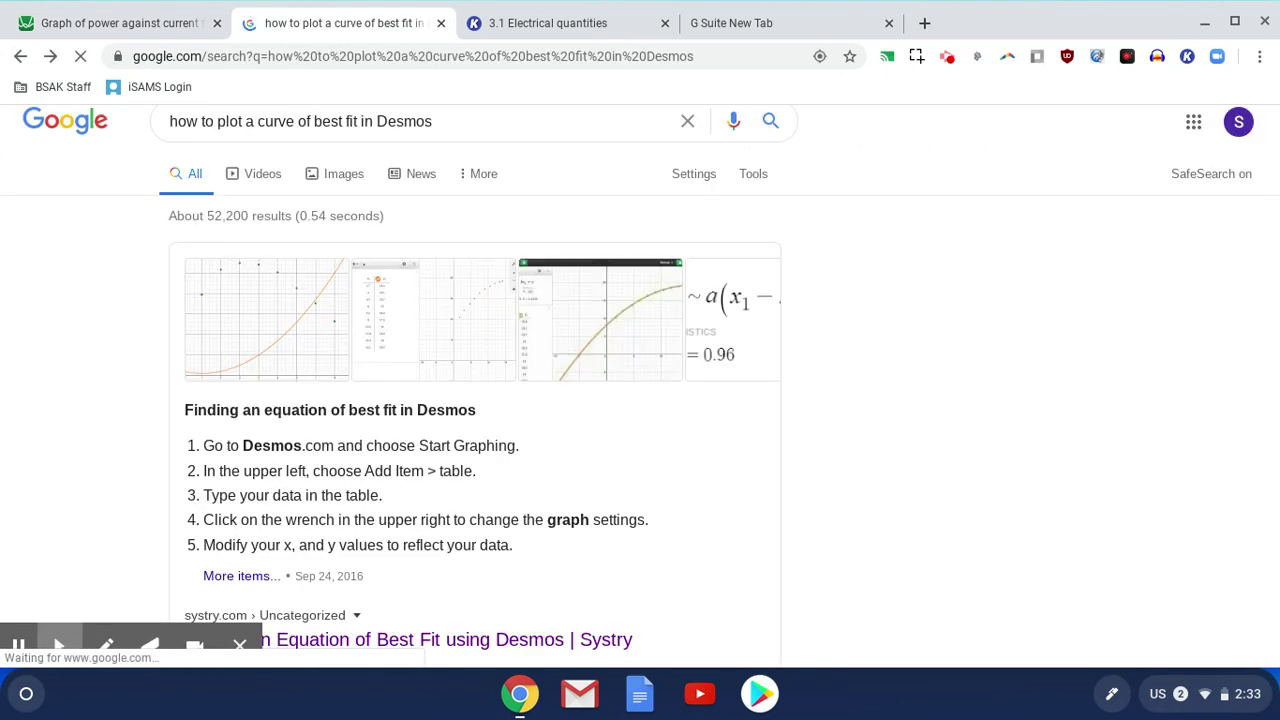
left_click(1111, 694)
left_click(903, 598)
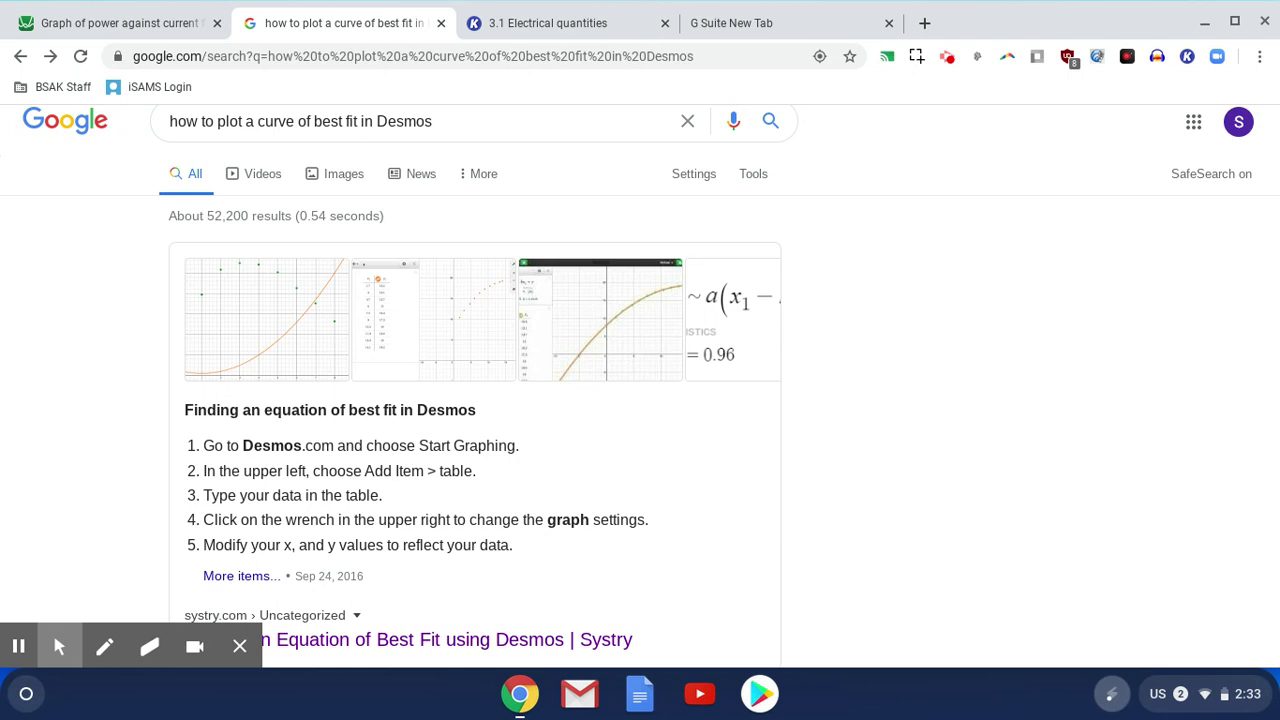
left_click(1111, 694)
left_click(241, 576)
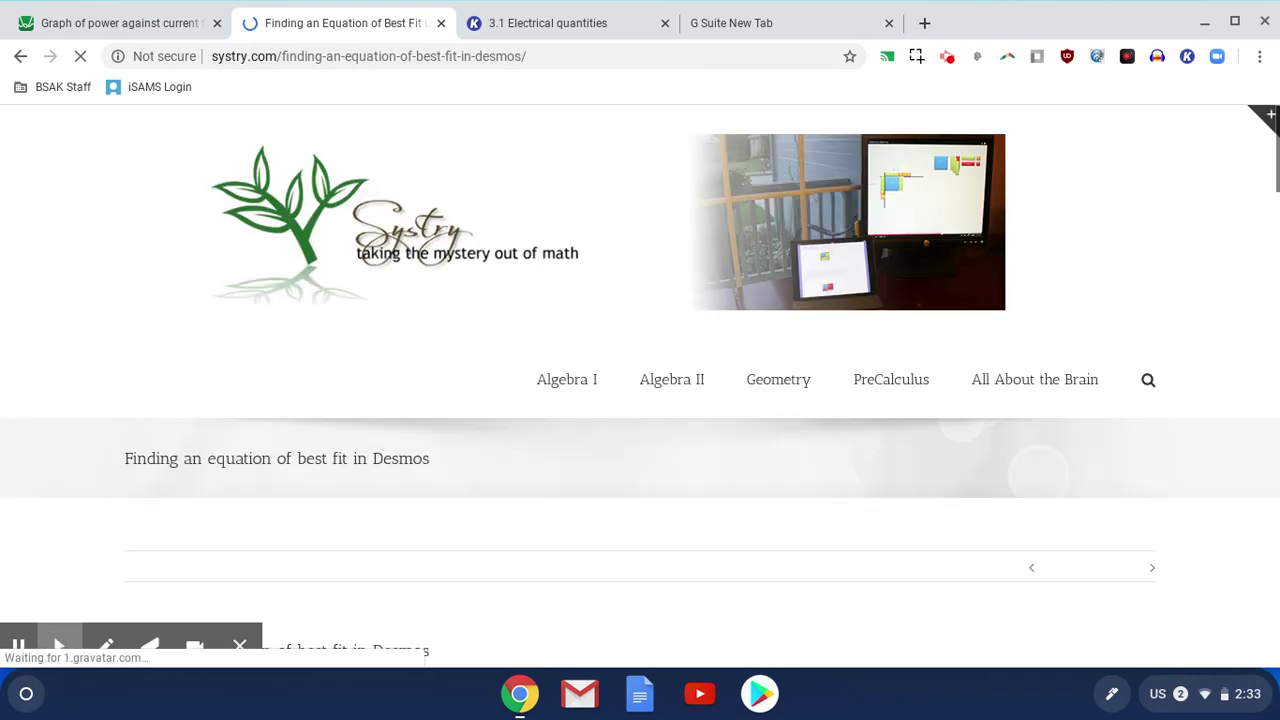
- Read the article's instructions on entering a quadratic equation, adjusting its sliders and calculating the R-squared value
scroll(52, 631, "down", 2)
scroll(52, 631, "down", 10)
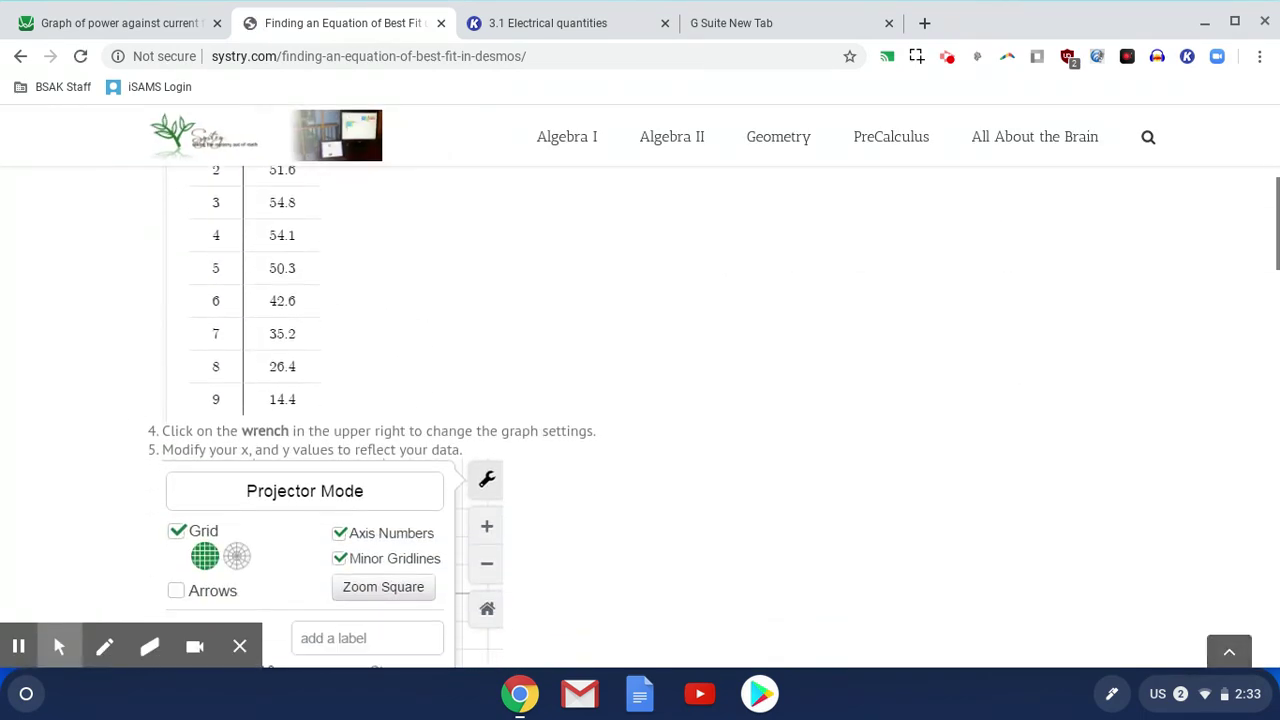
scroll(52, 631, "up", 1)
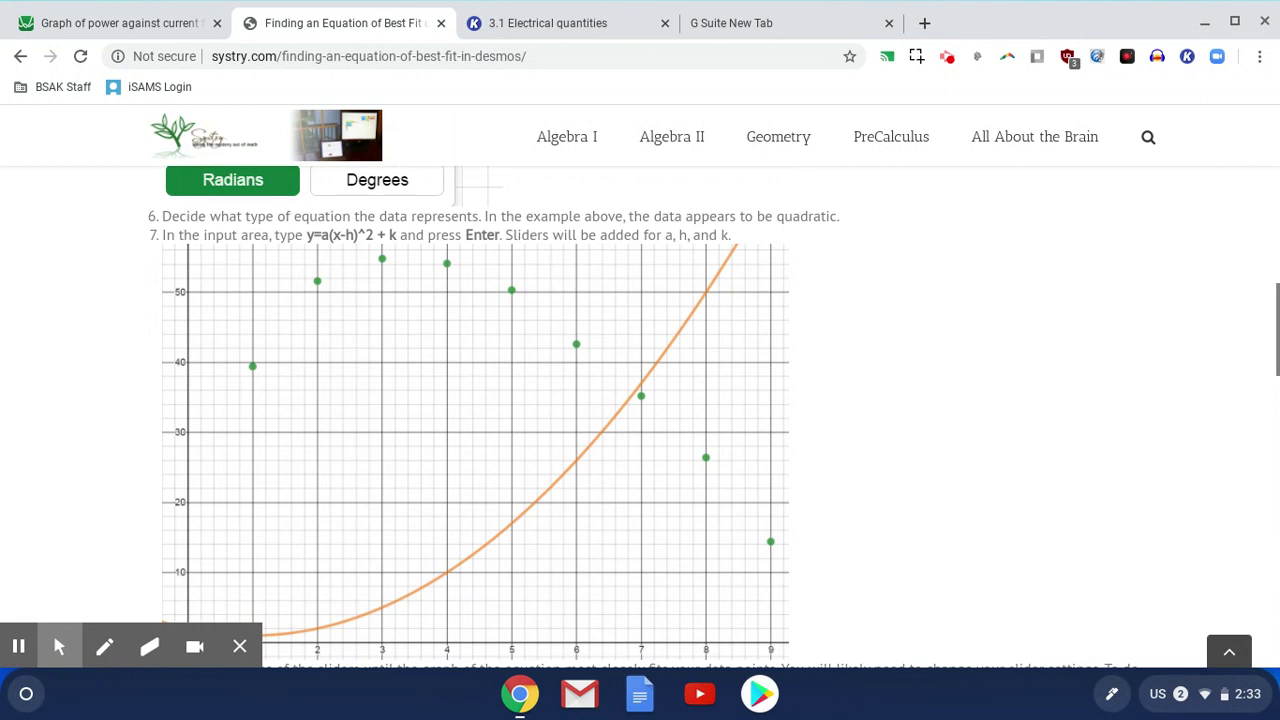
scroll(52, 631, "down", 3)
scroll(52, 631, "down", 4)
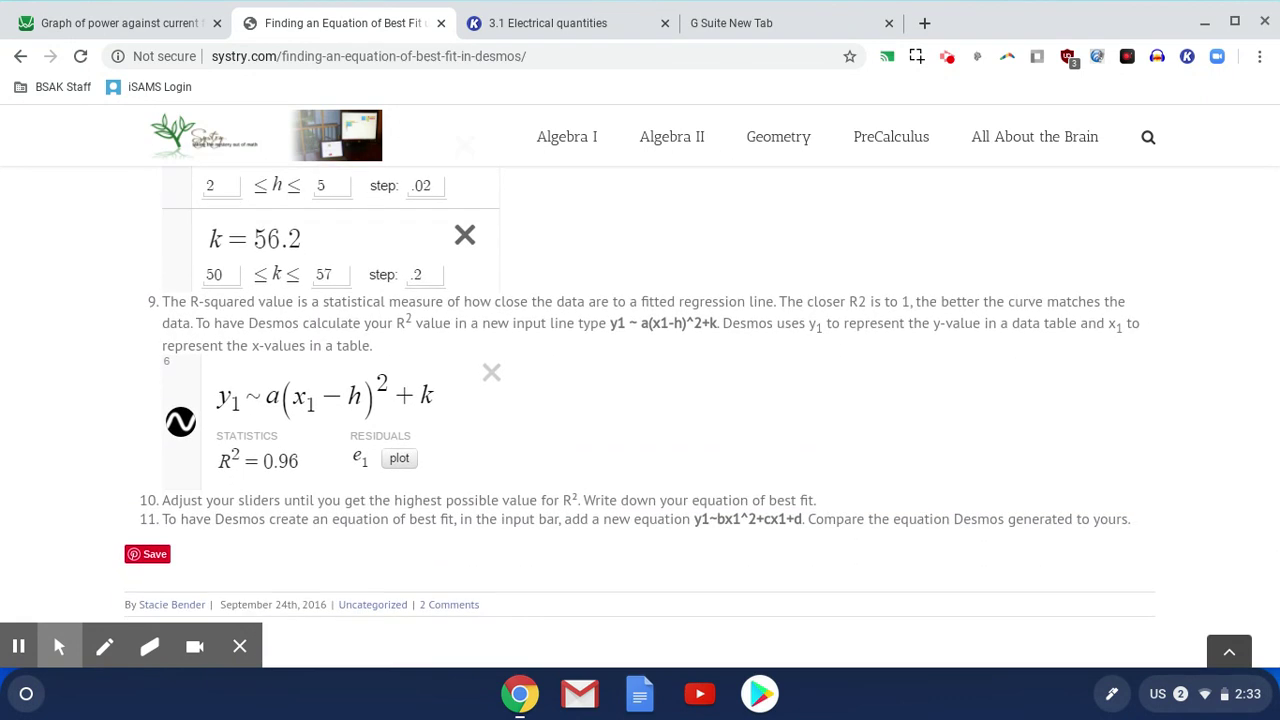
left_click(1111, 693)
left_click(905, 597)
- Return to the Desmos power graph, add the expression y = a(x-h)^2 + k and create sliders for a, h and k
key("ctrl+shift+Tab")
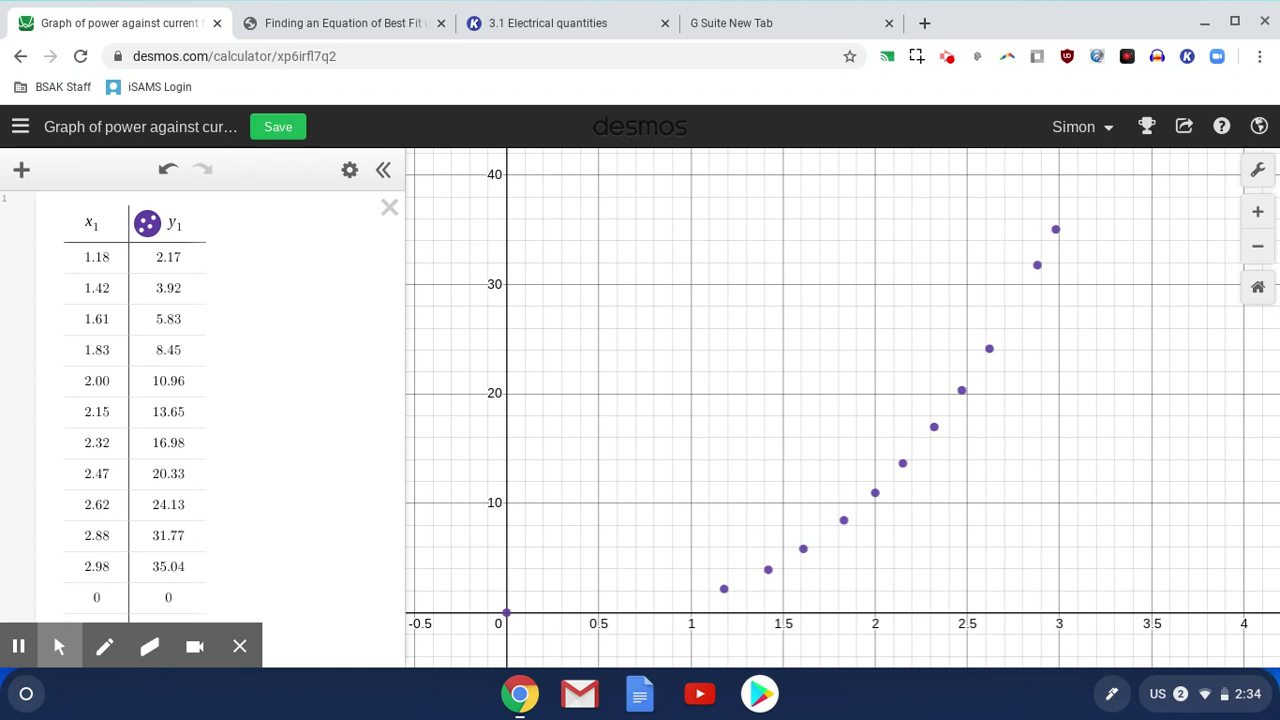
left_click(21, 170)
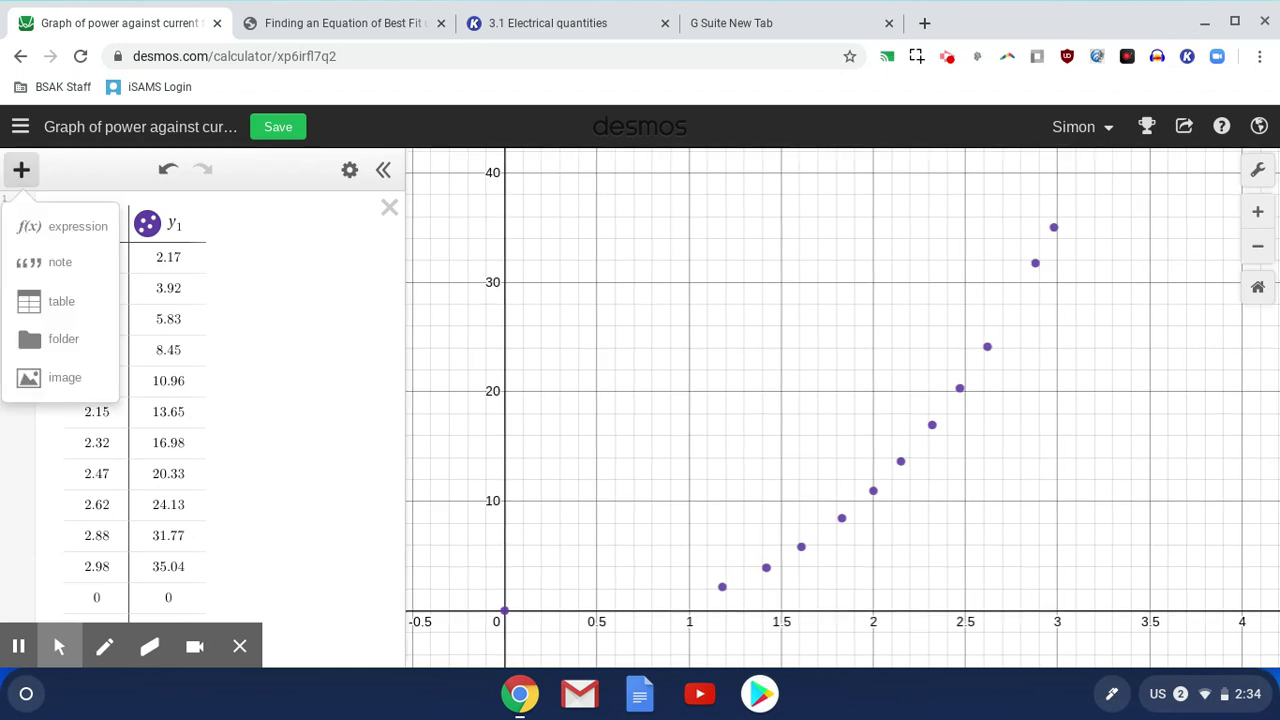
left_click(62, 226)
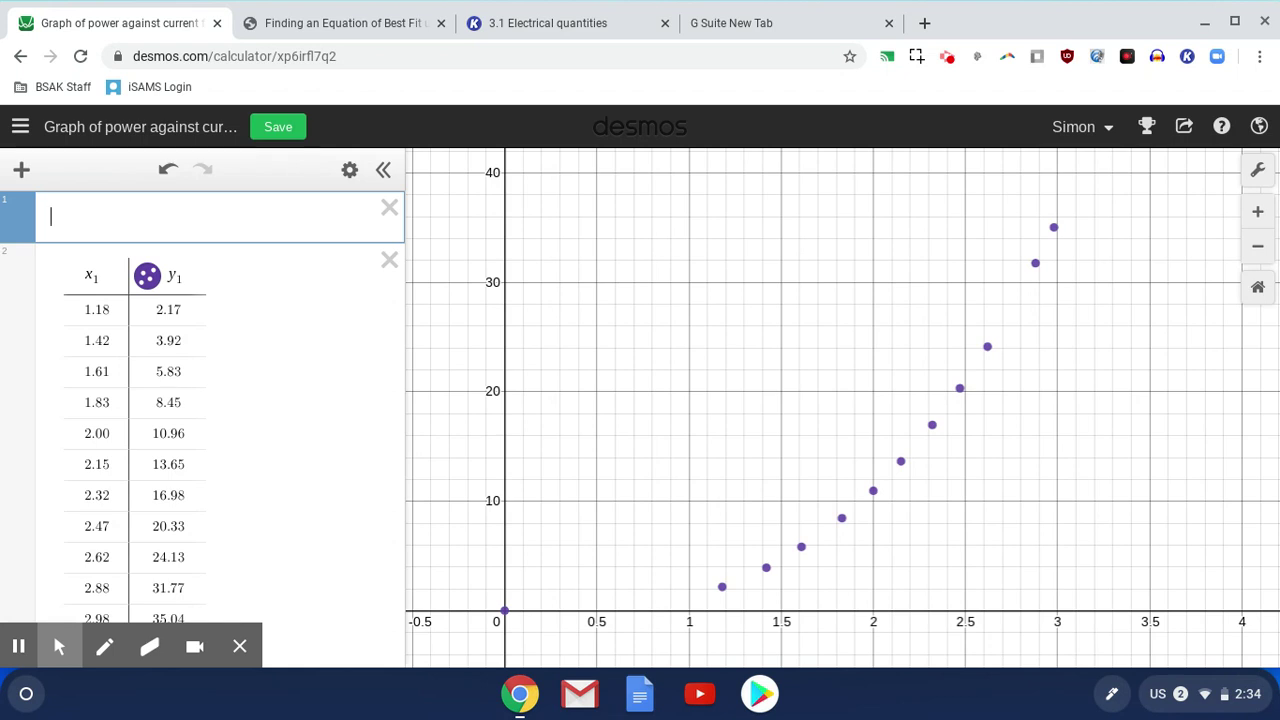
type("y=a(")
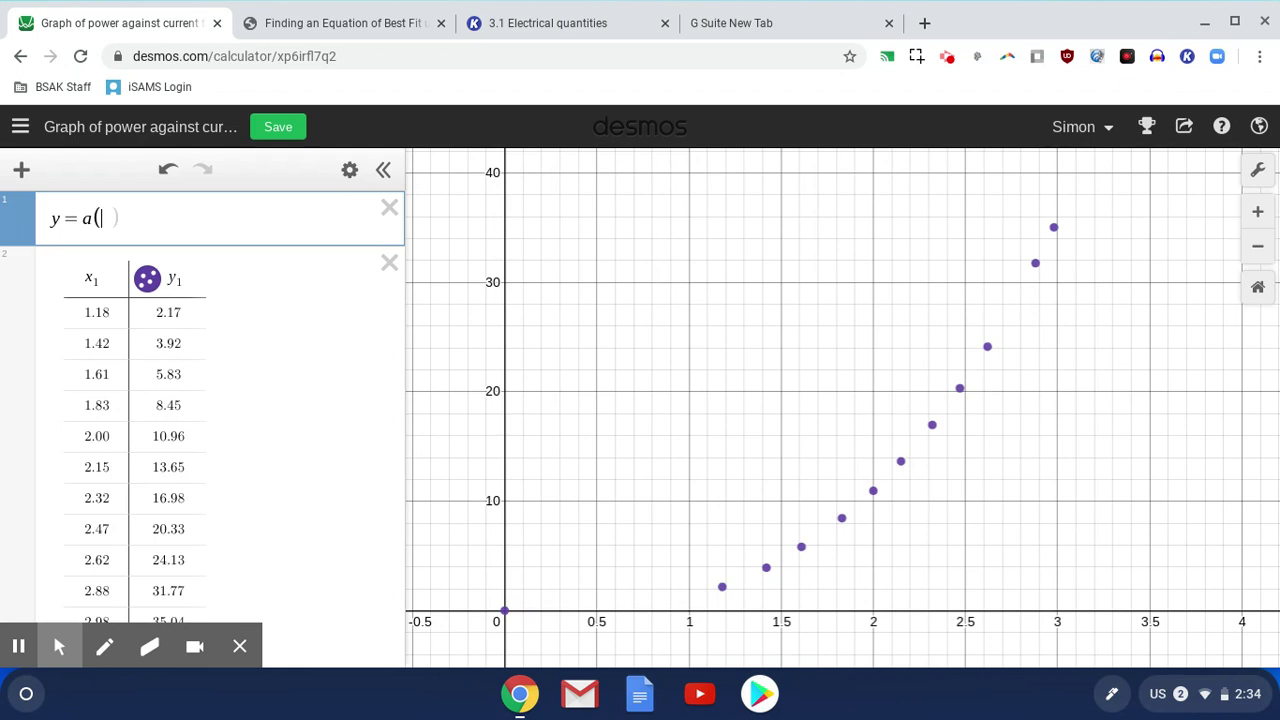
type("x-h")
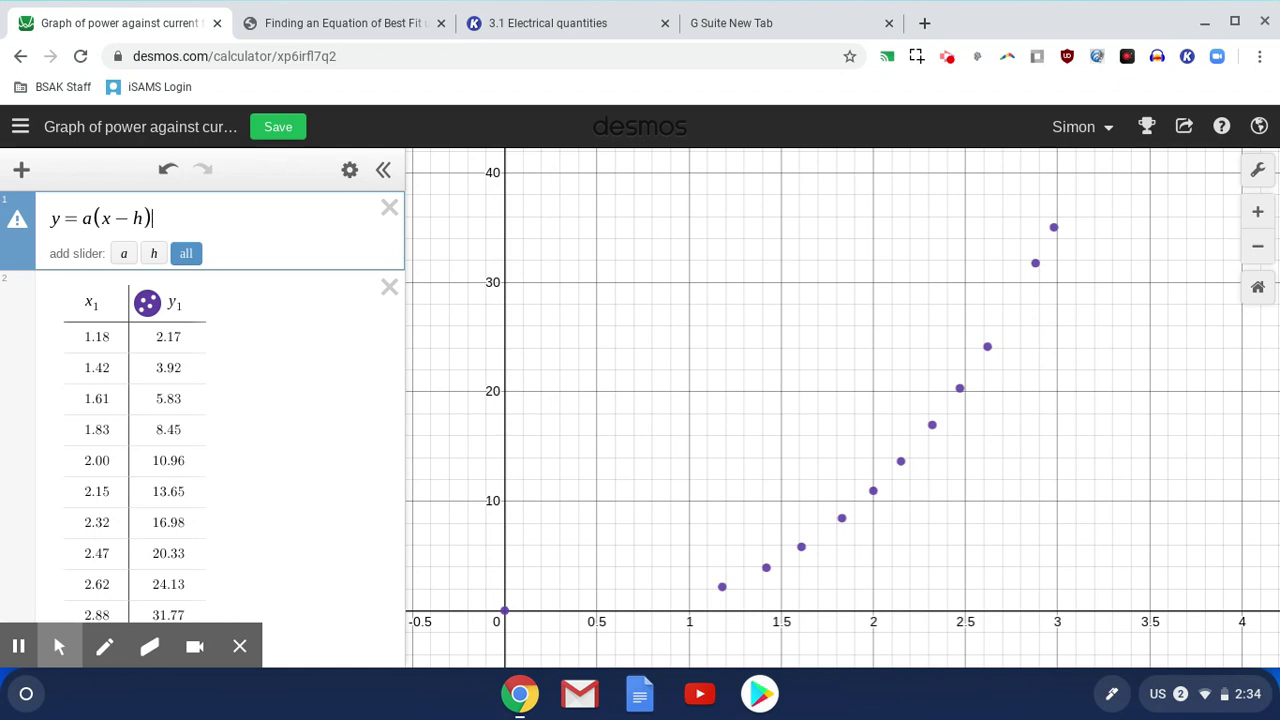
type("^")
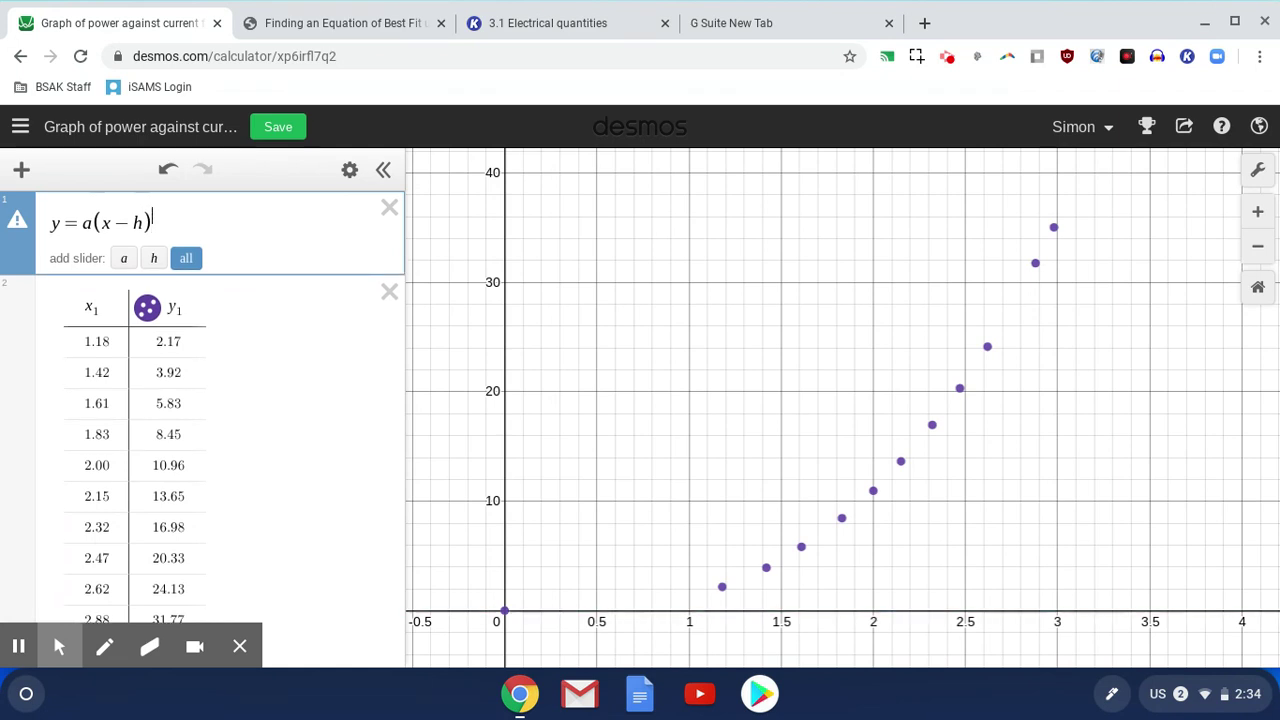
type("2")
key("Right")
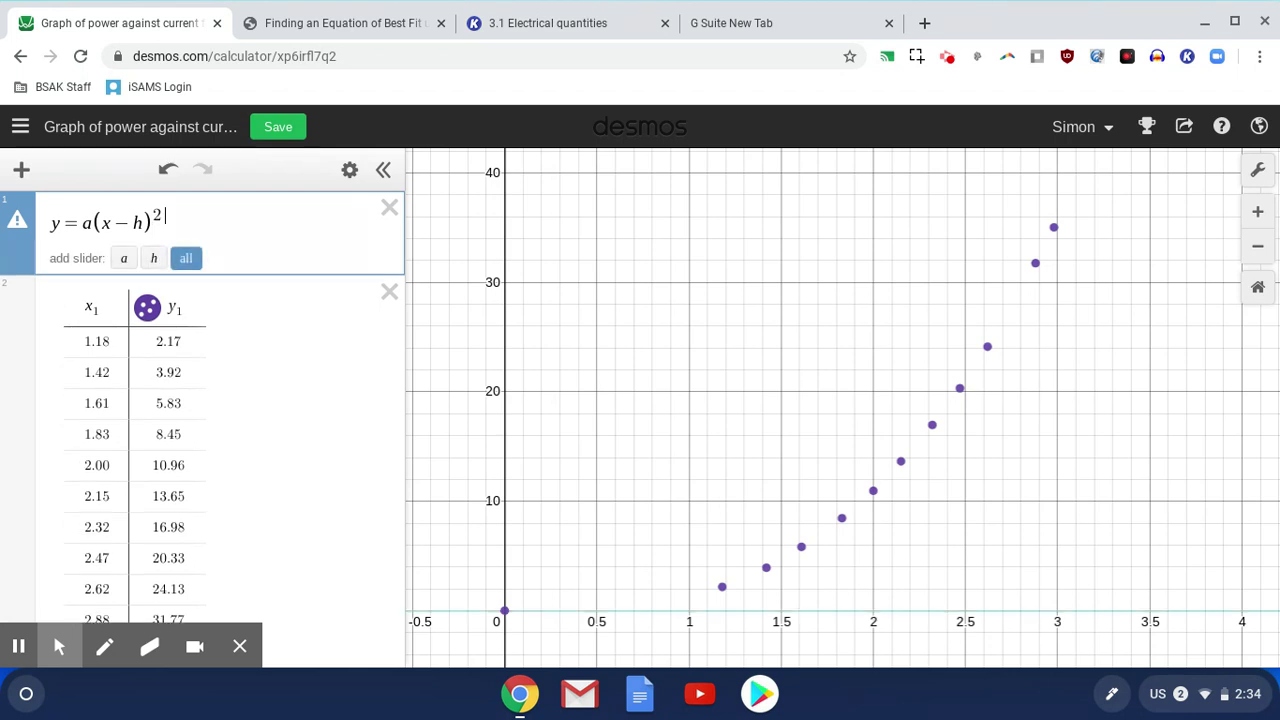
type("+")
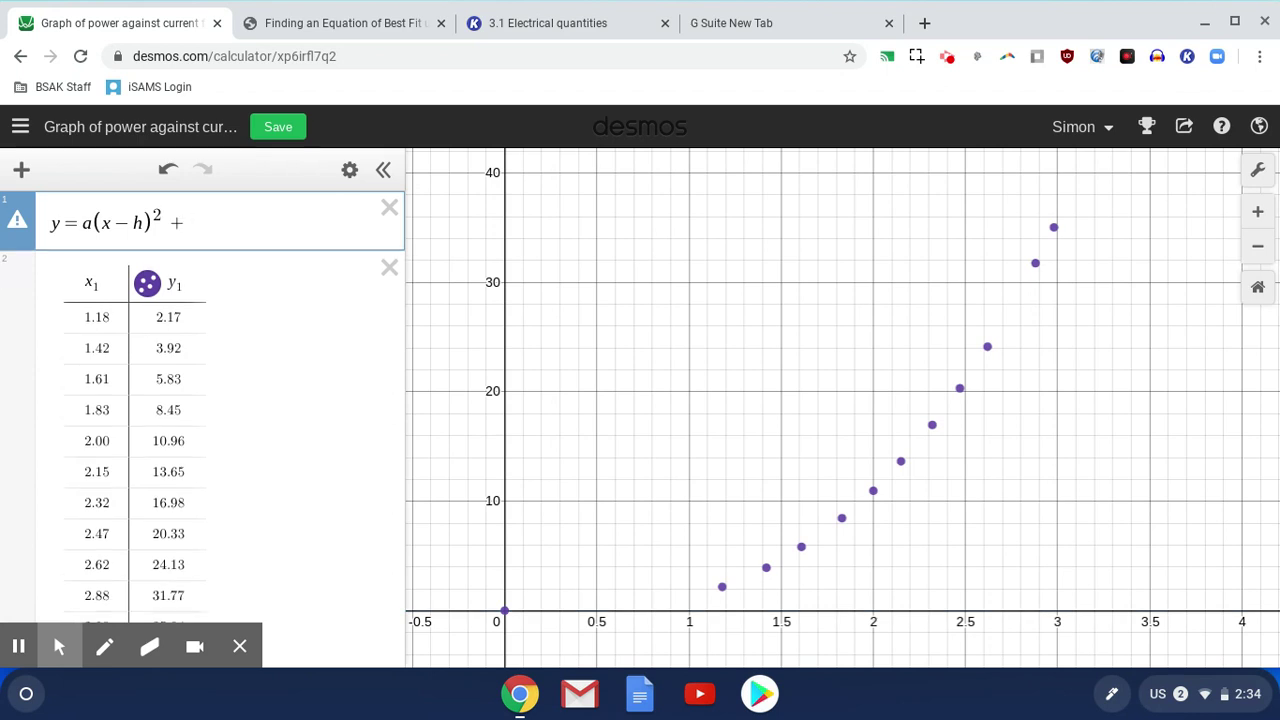
type("k")
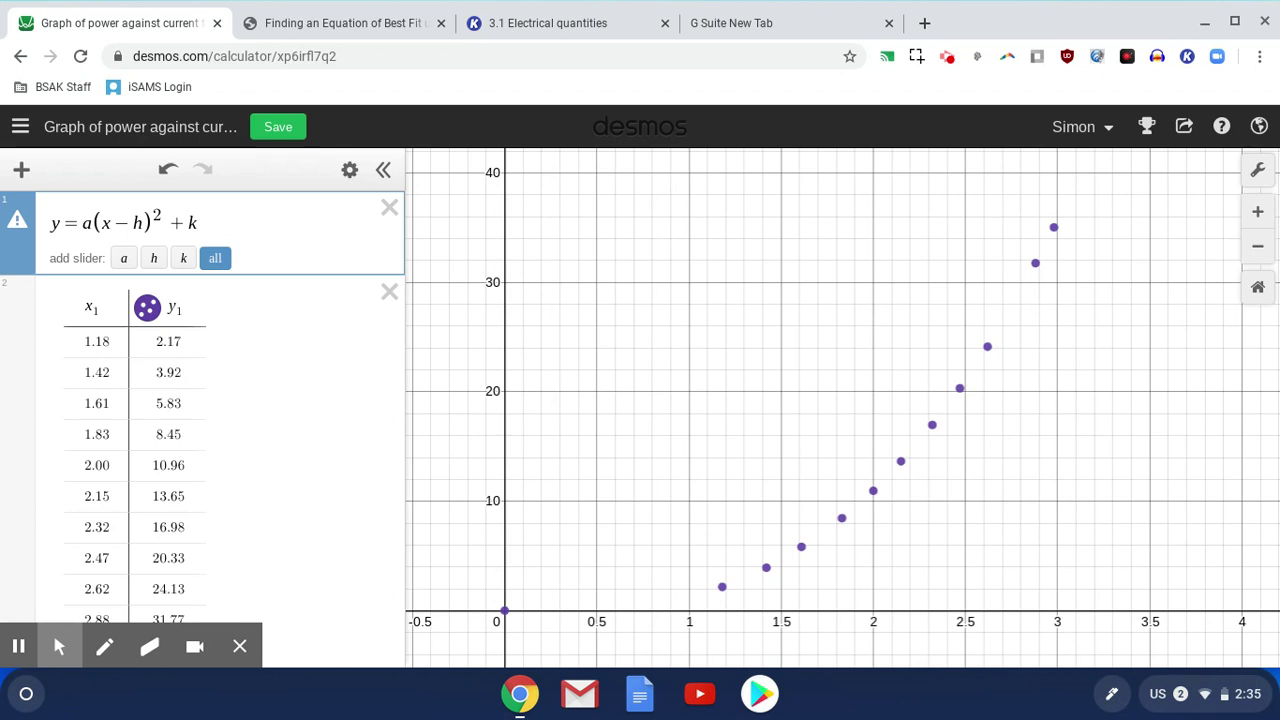
left_click(215, 258)
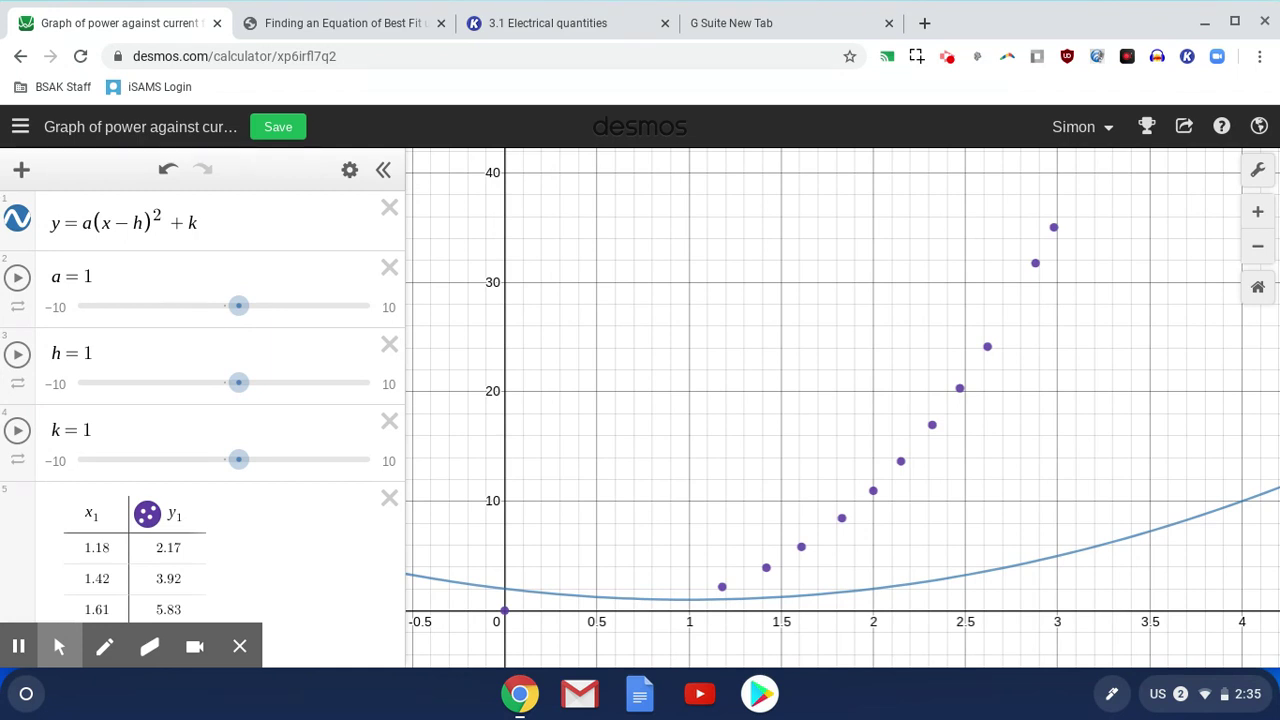
- Set the parameters k and h of the quadratic to 0
left_click(903, 598)
left_click(88, 429)
key("BackSpace")
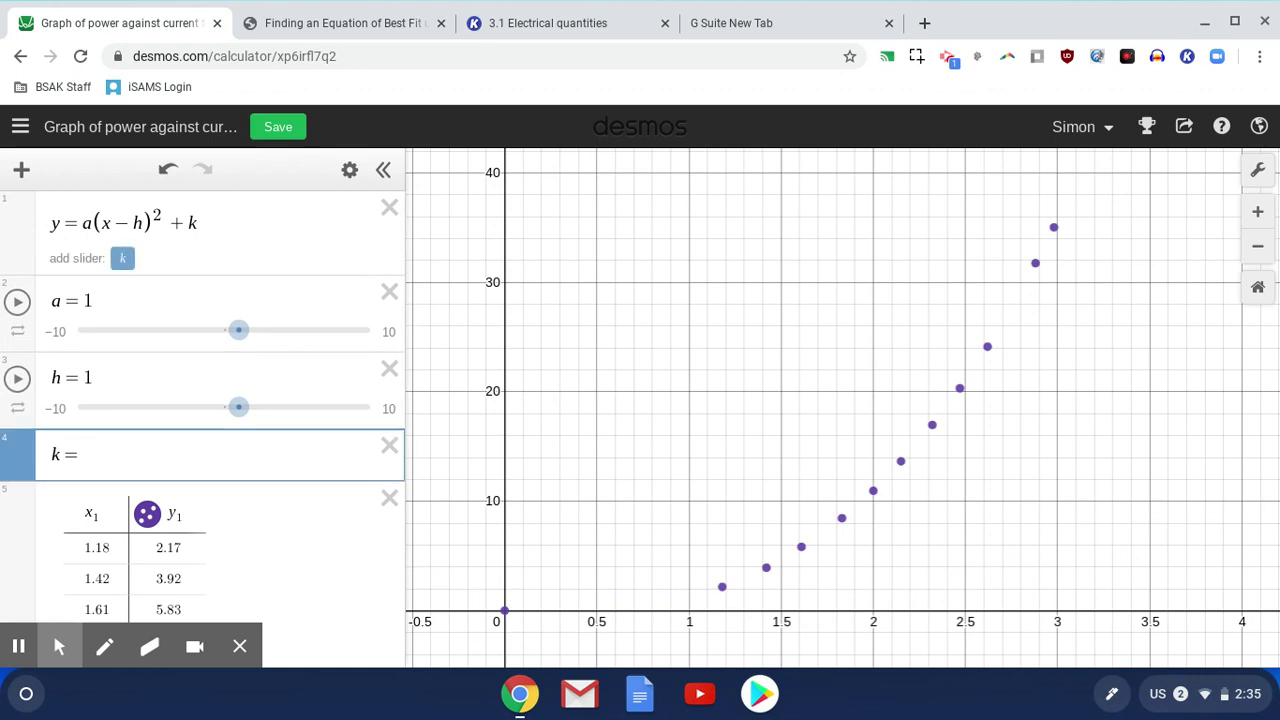
type("0")
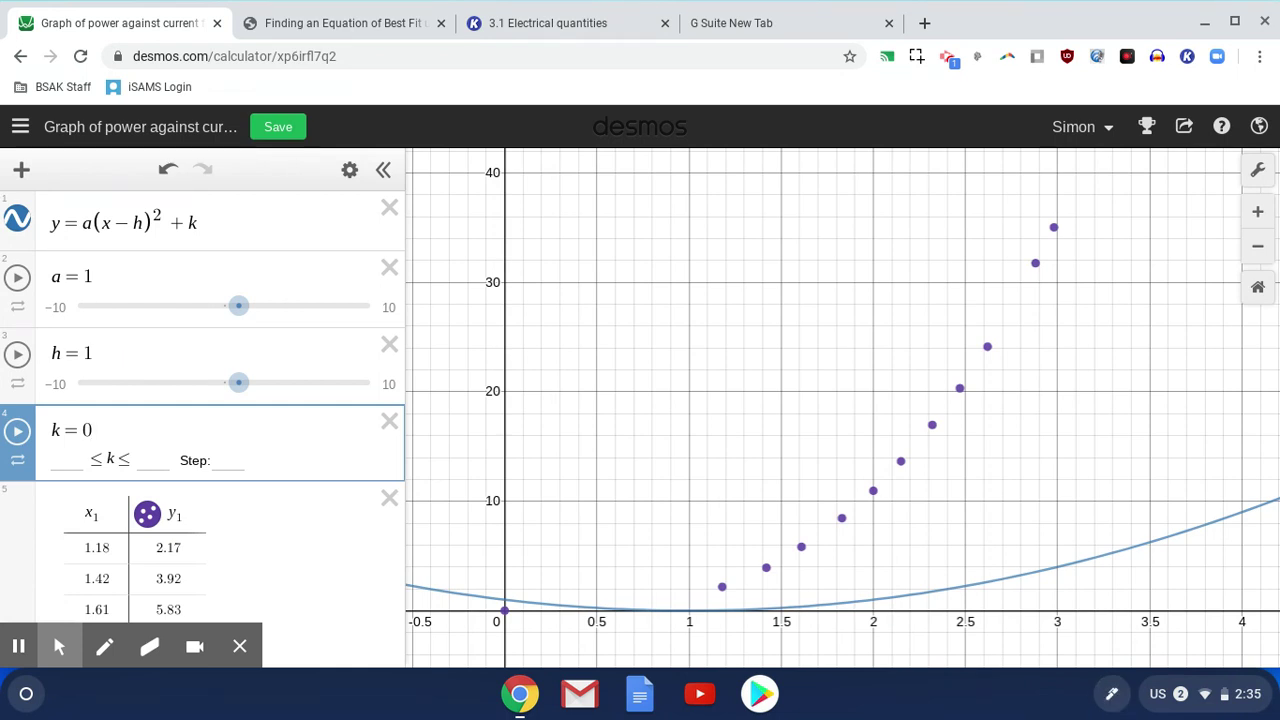
key("Up")
key("BackSpace")
type("0")
key("Return")
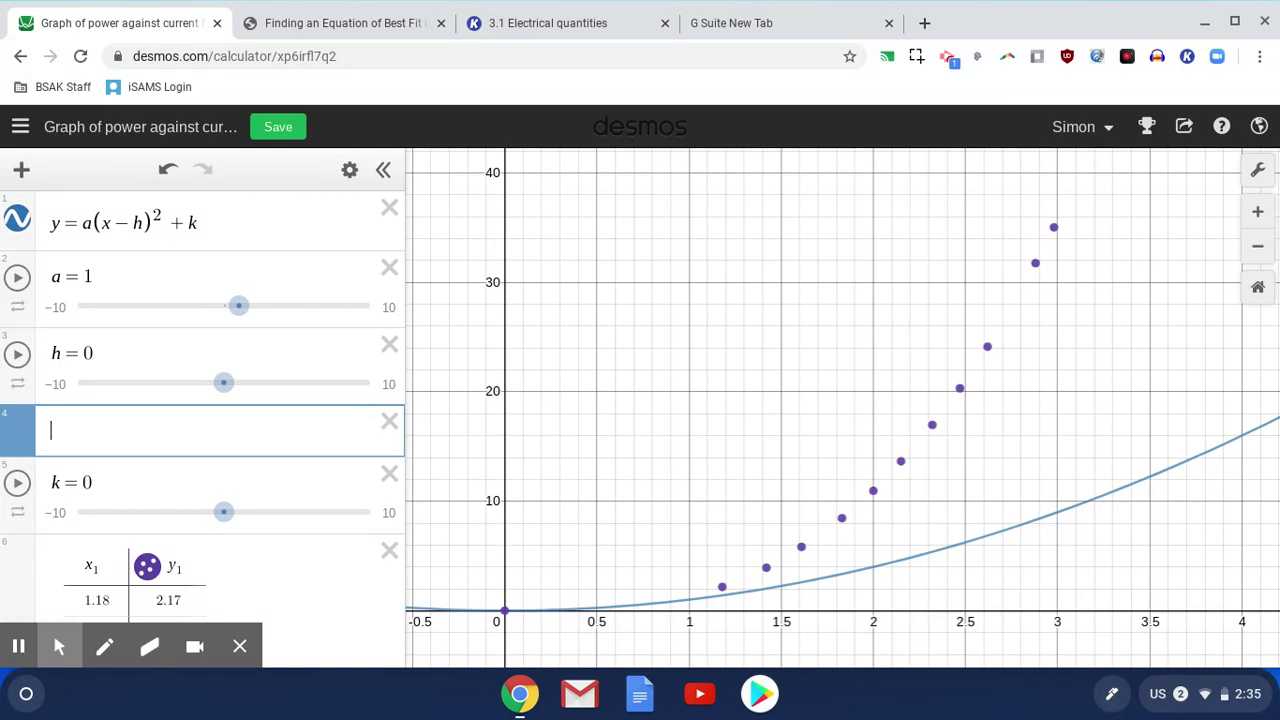
- Set the quadratic's parameter a to 3
key("Up")
key("Up")
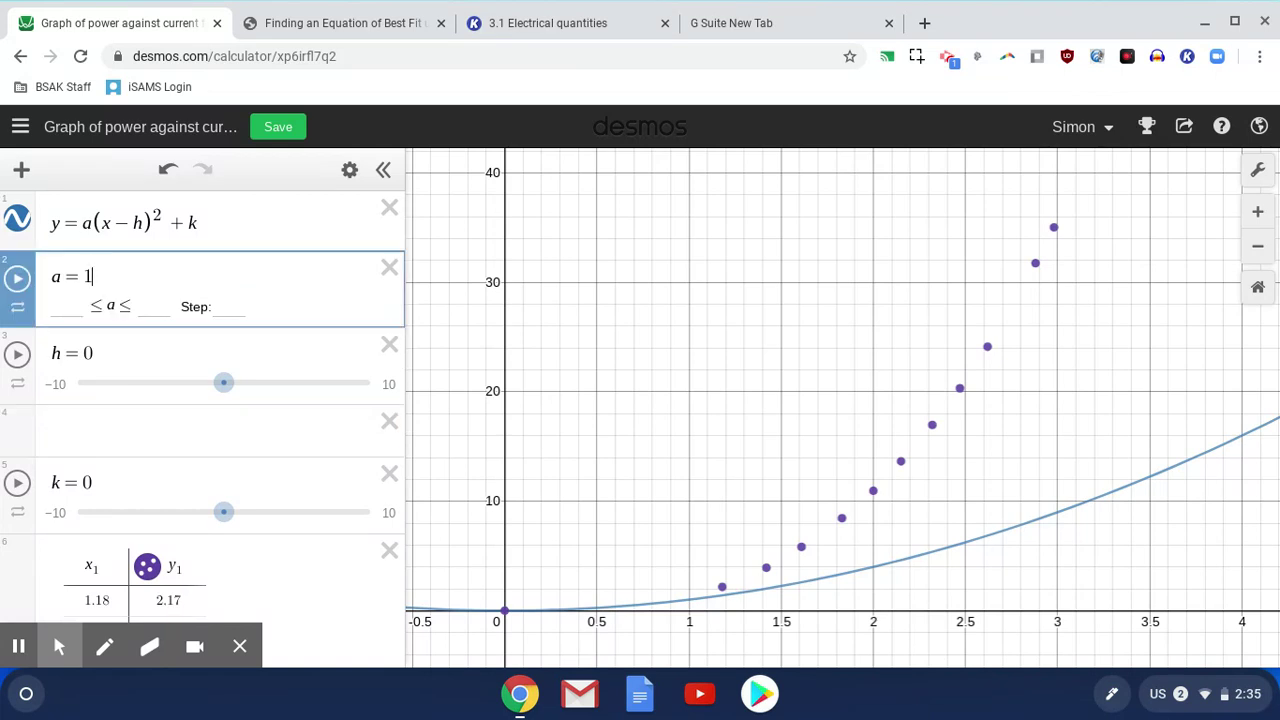
key("BackSpace")
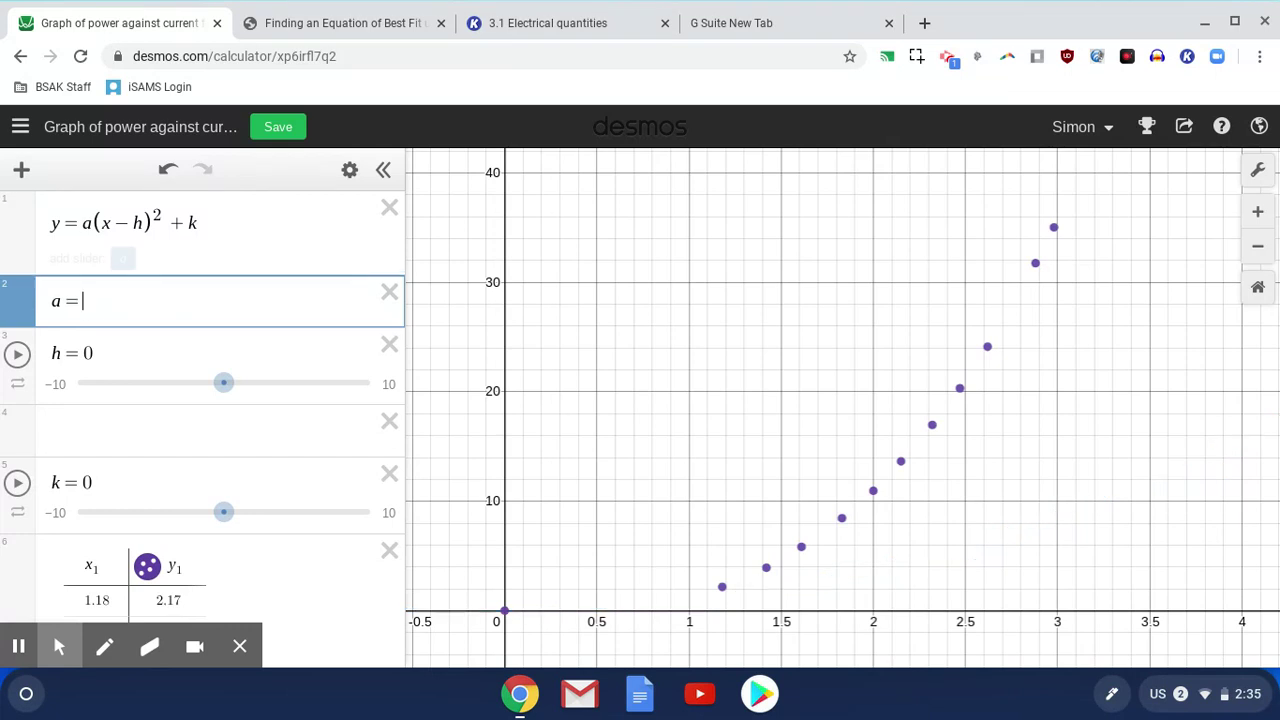
type("2")
key("BackSpace")
type("3")
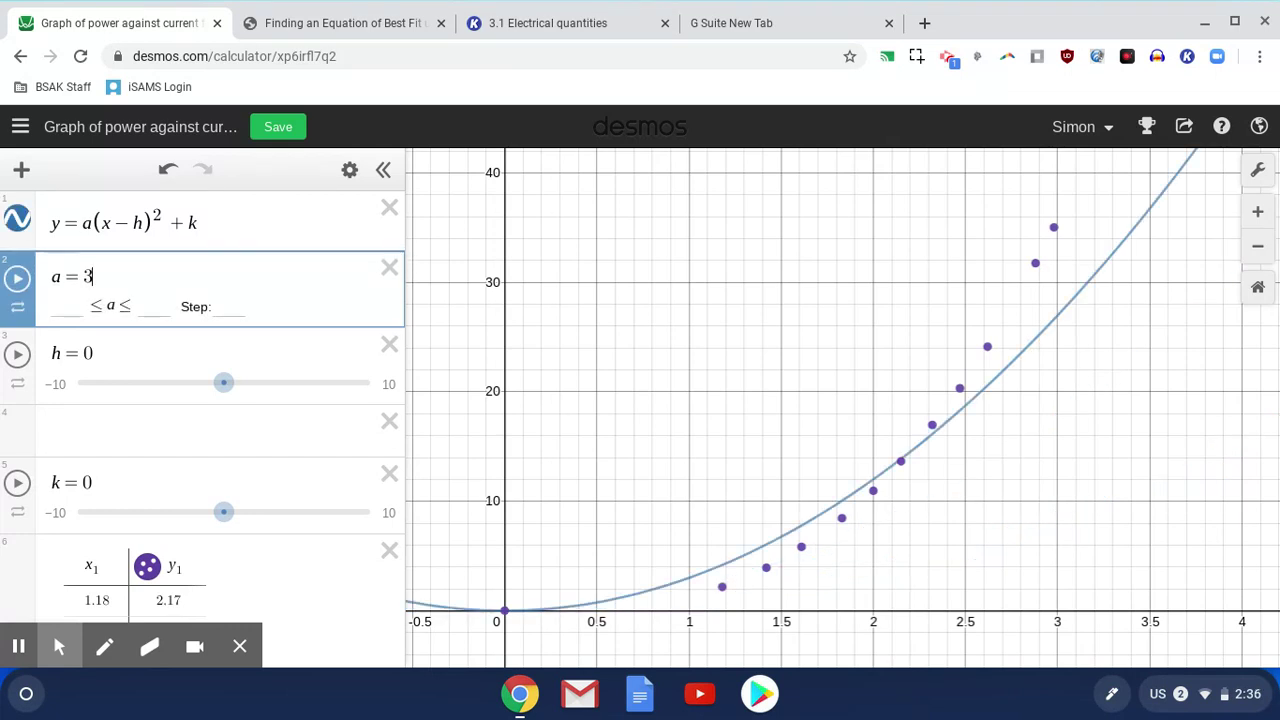
- Try 4, 6 and 1 as values for the quadratic's parameter a, clearing the last one
key("BackSpace")
type("4")
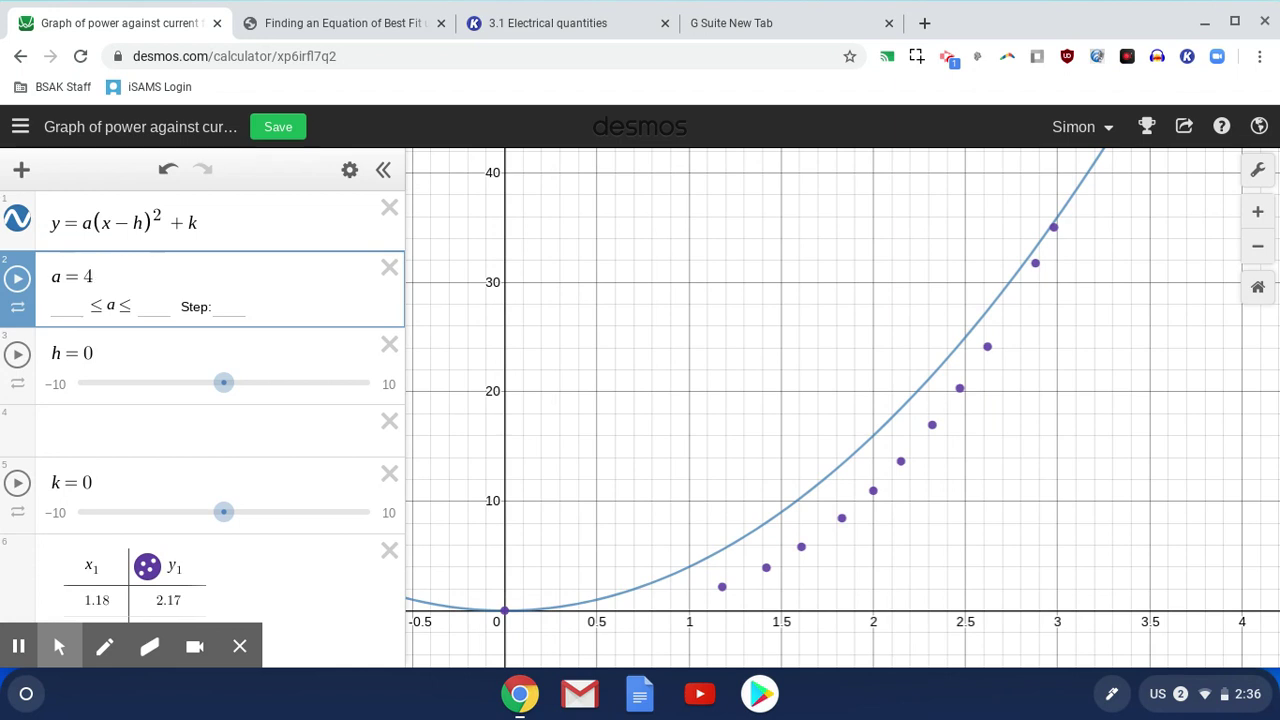
key("BackSpace")
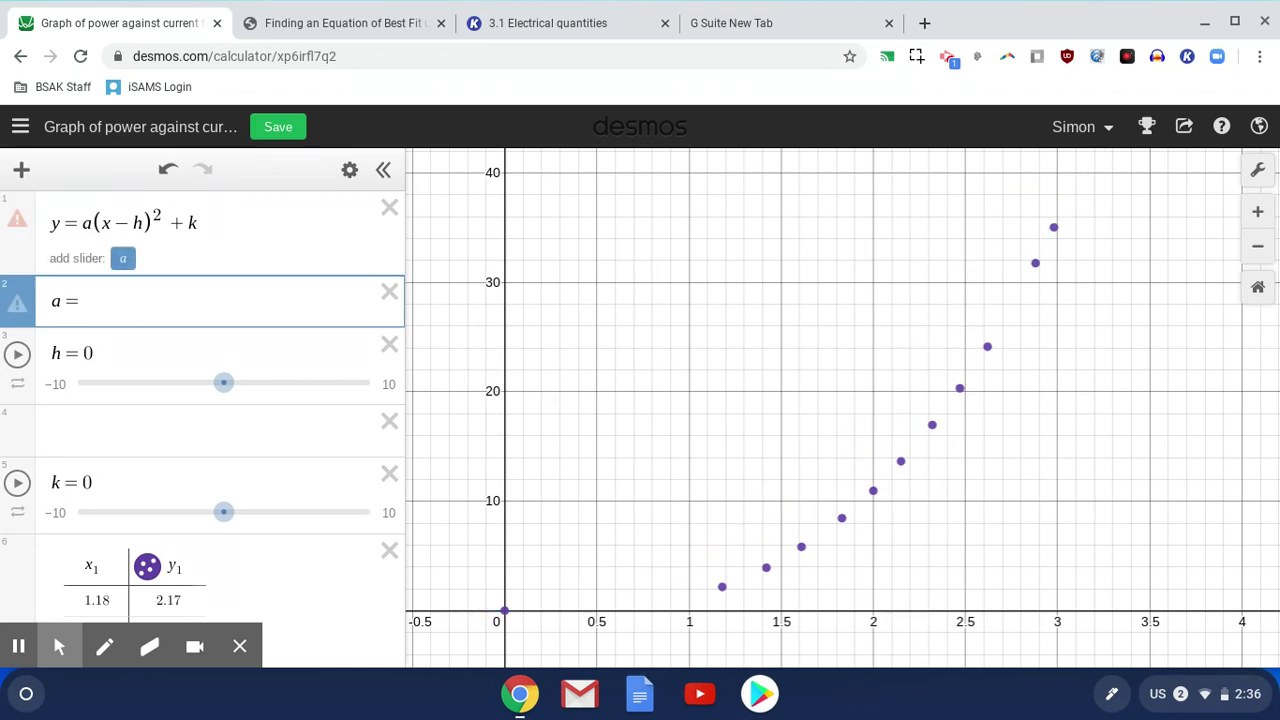
type("6")
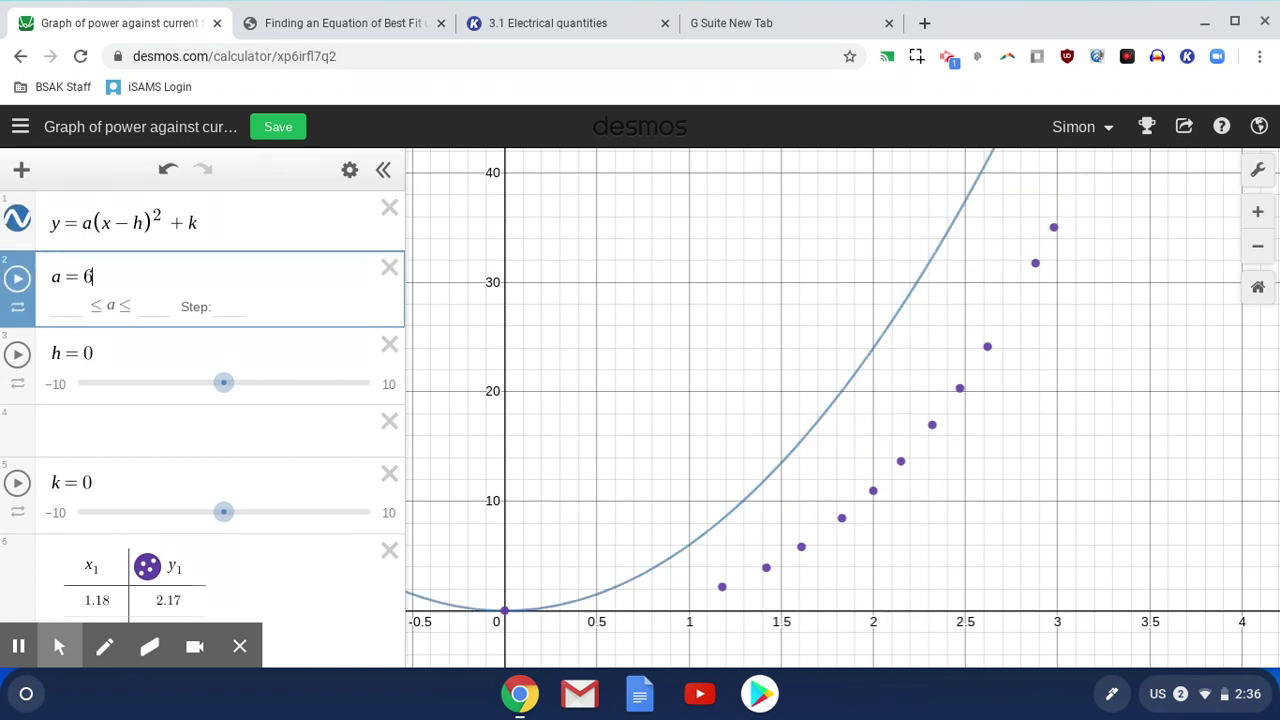
type("2")
key("BackSpace")
key("BackSpace")
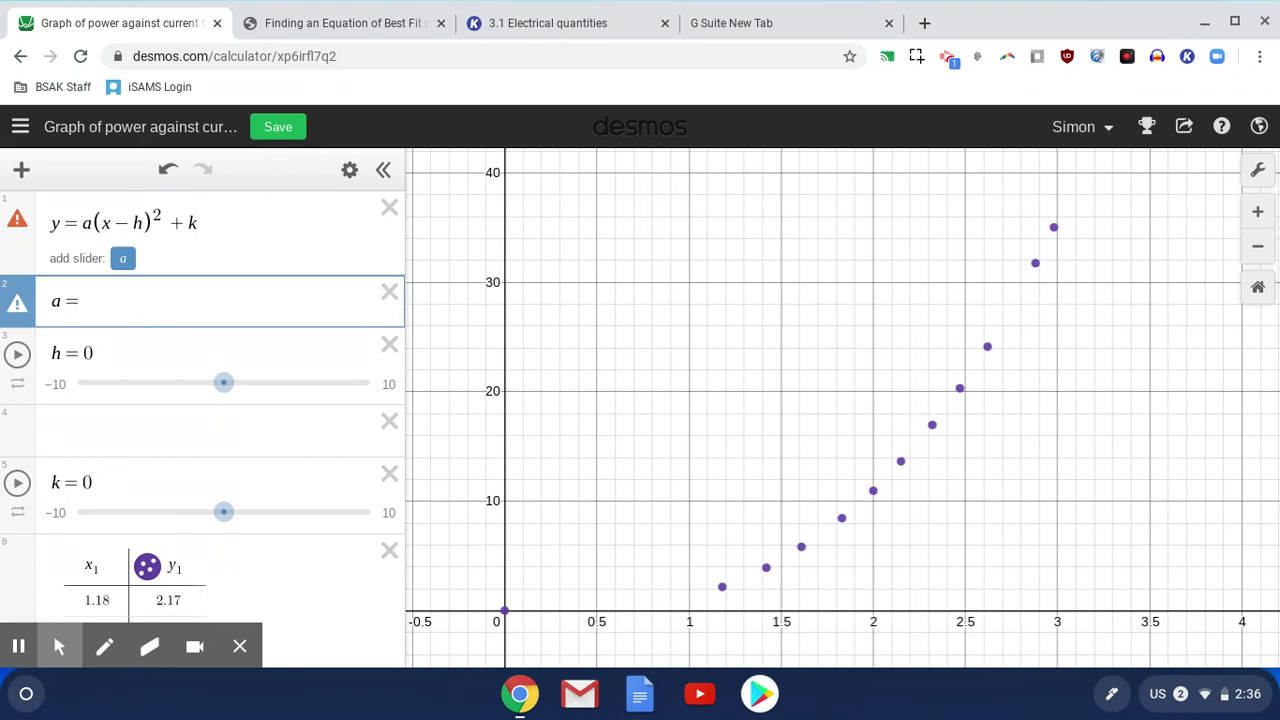
type("1")
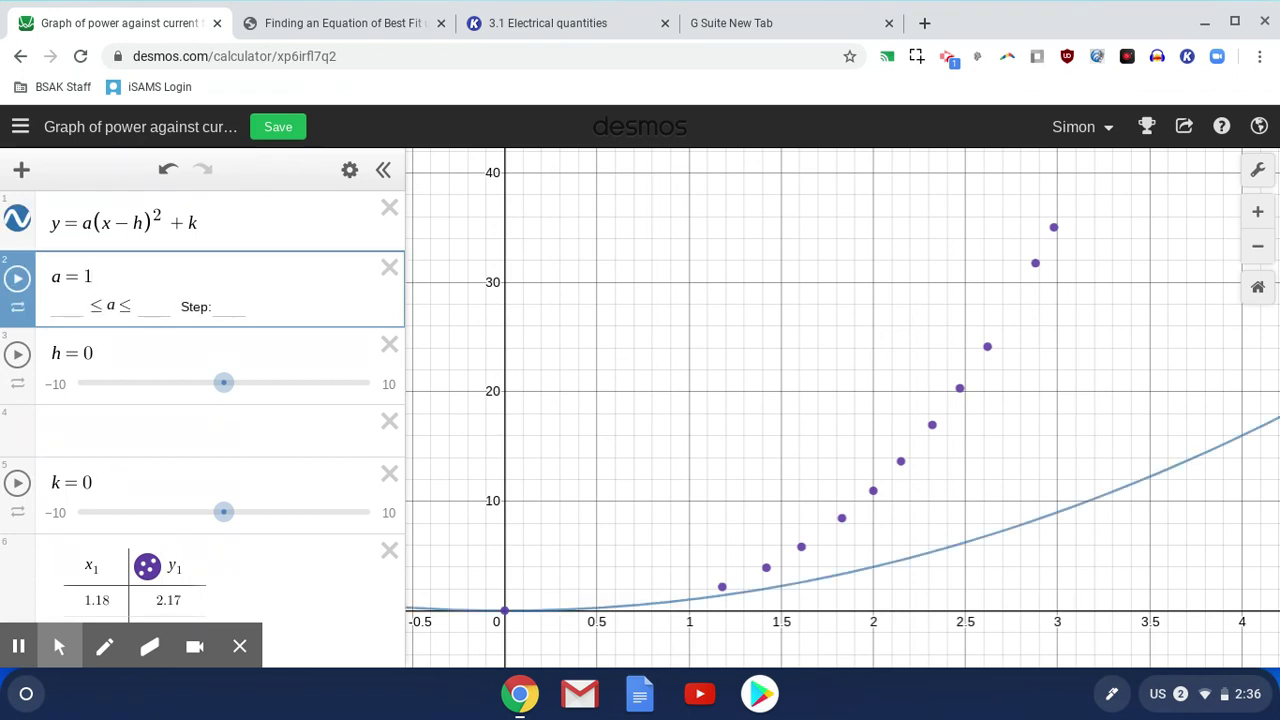
key("BackSpace")
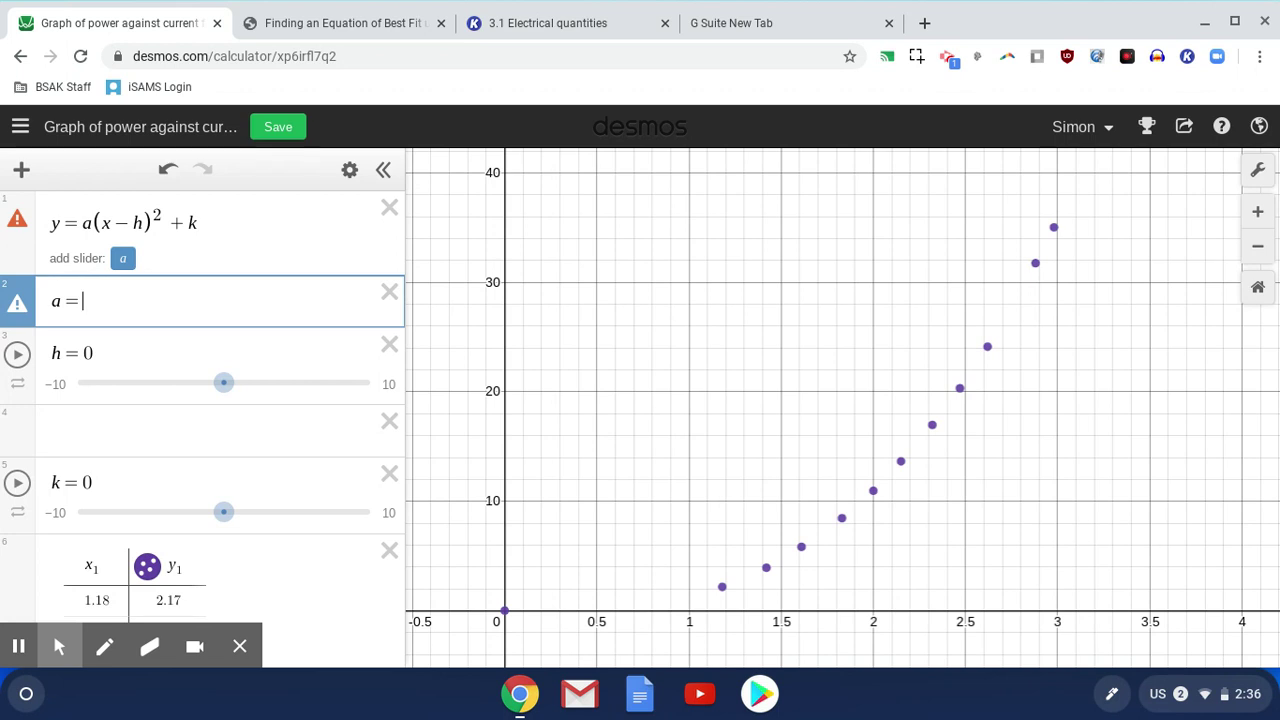
- Change the equation's exponent to 3, add a new slider for a, and remove the blank line beneath it
left_click(160, 215)
key("BackSpace")
type("3")
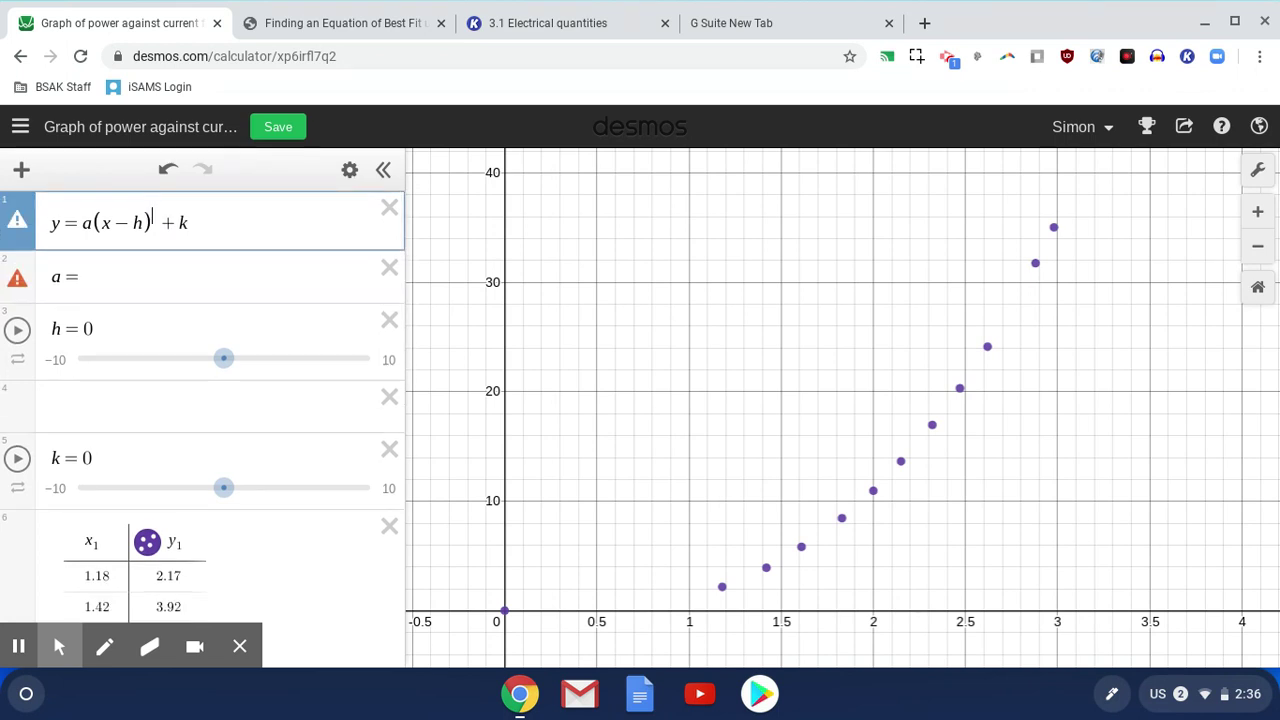
left_click(122, 258)
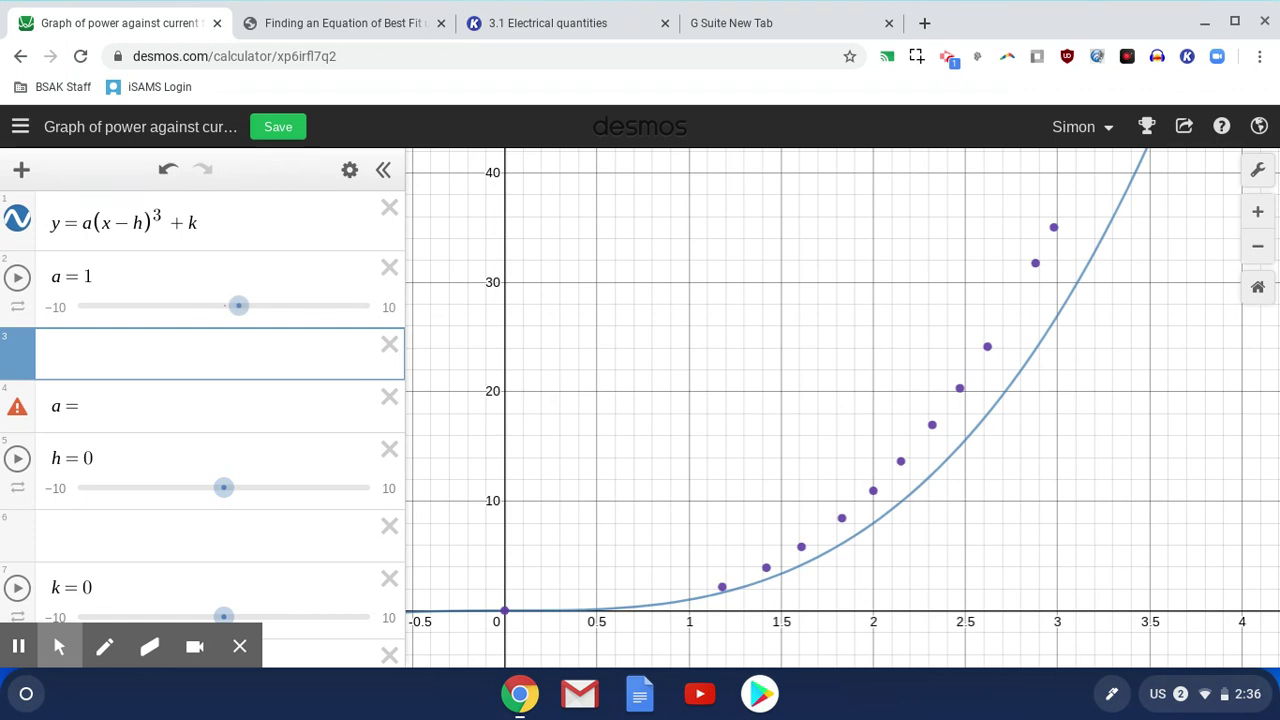
key("BackSpace")
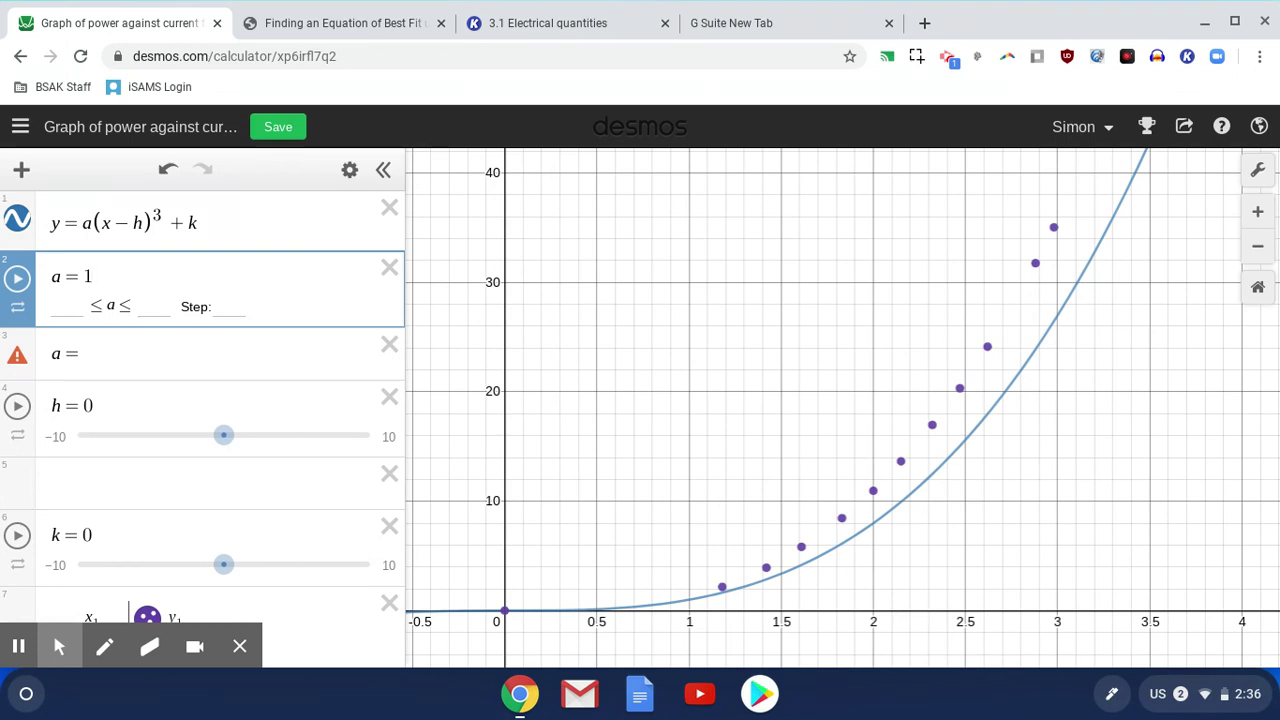
- Try 1.2, 1.3, 1.4, 1.33 and 1.34 in turn as the cubic's parameter a to match the data points
type(".2")
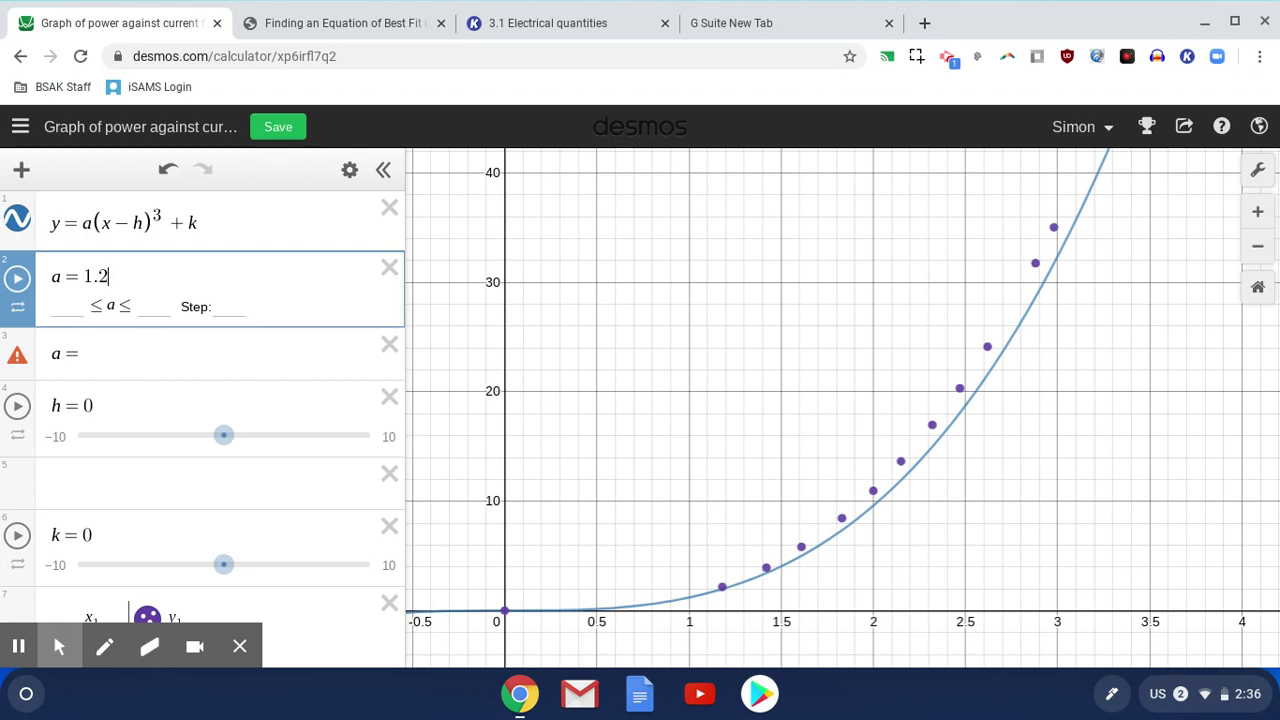
key("BackSpace")
type("3")
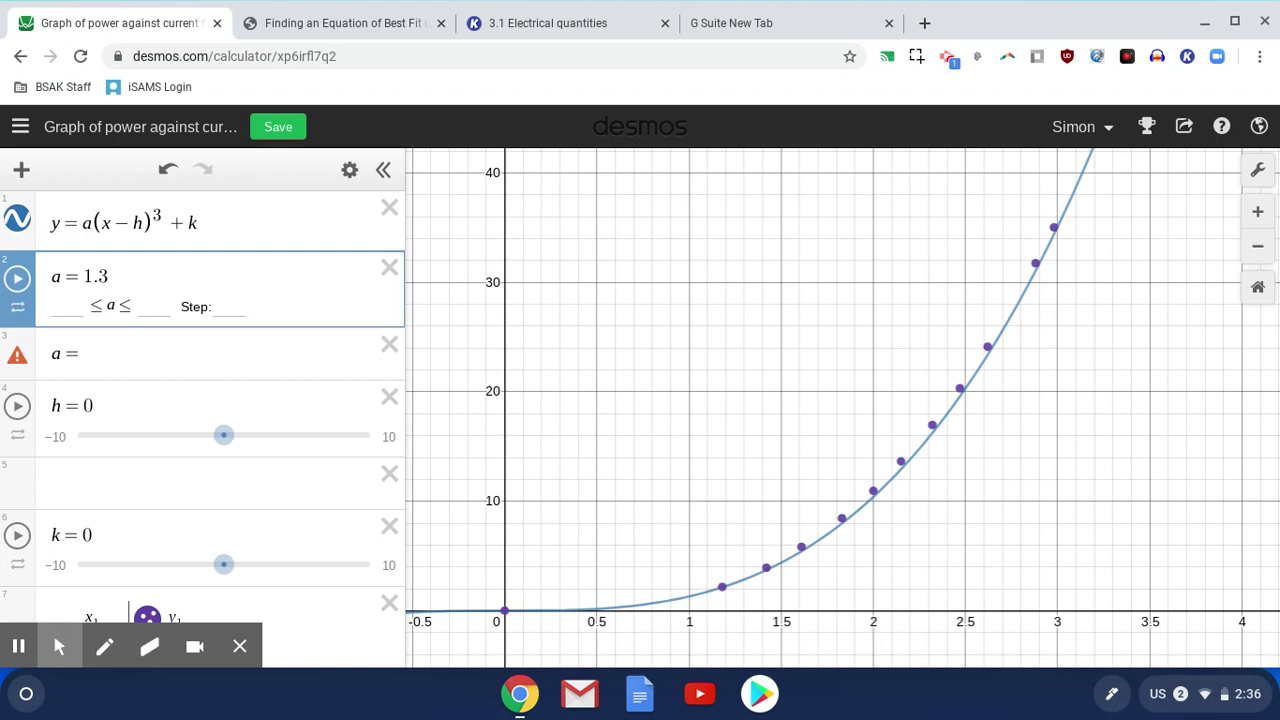
key("BackSpace")
type("4")
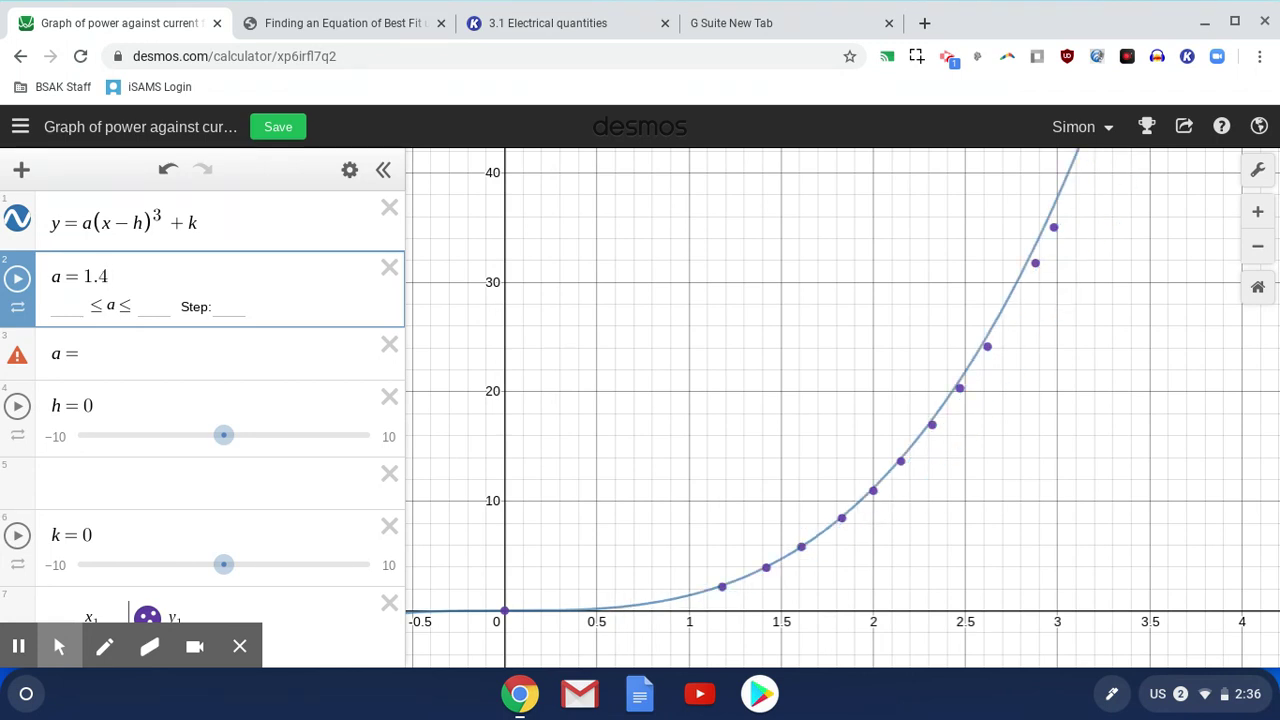
key("BackSpace")
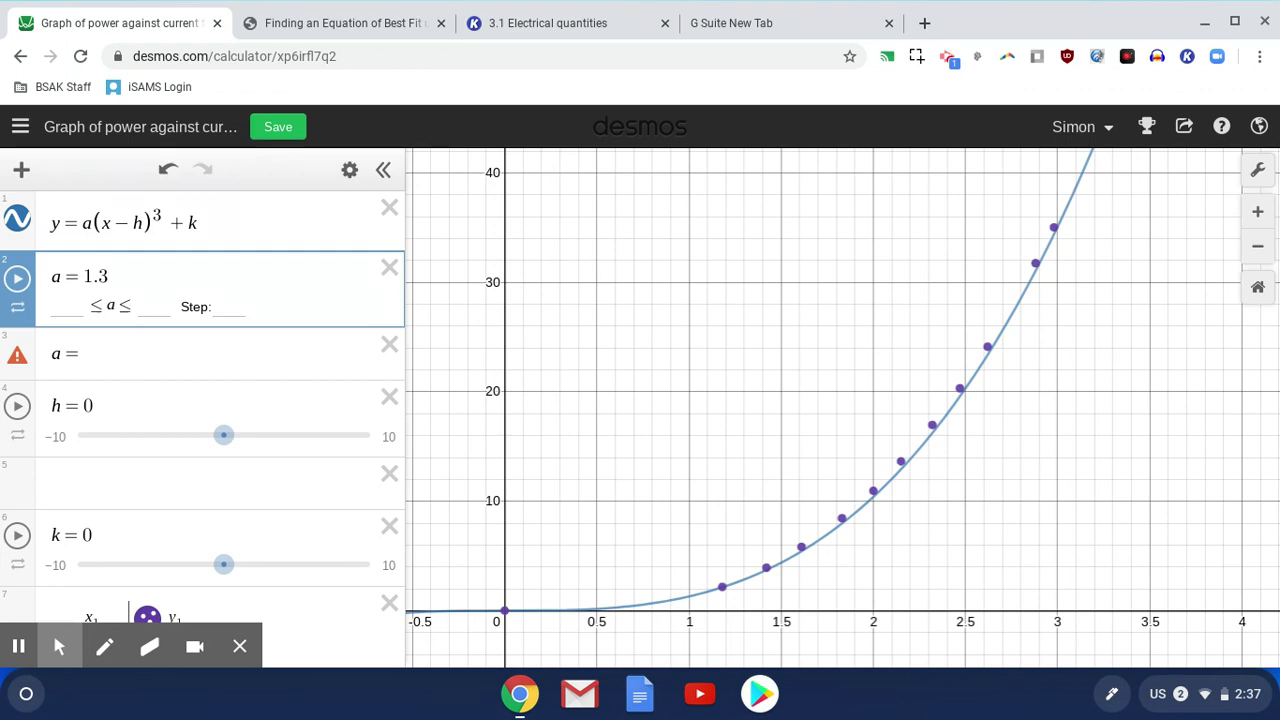
type("2")
type("3")
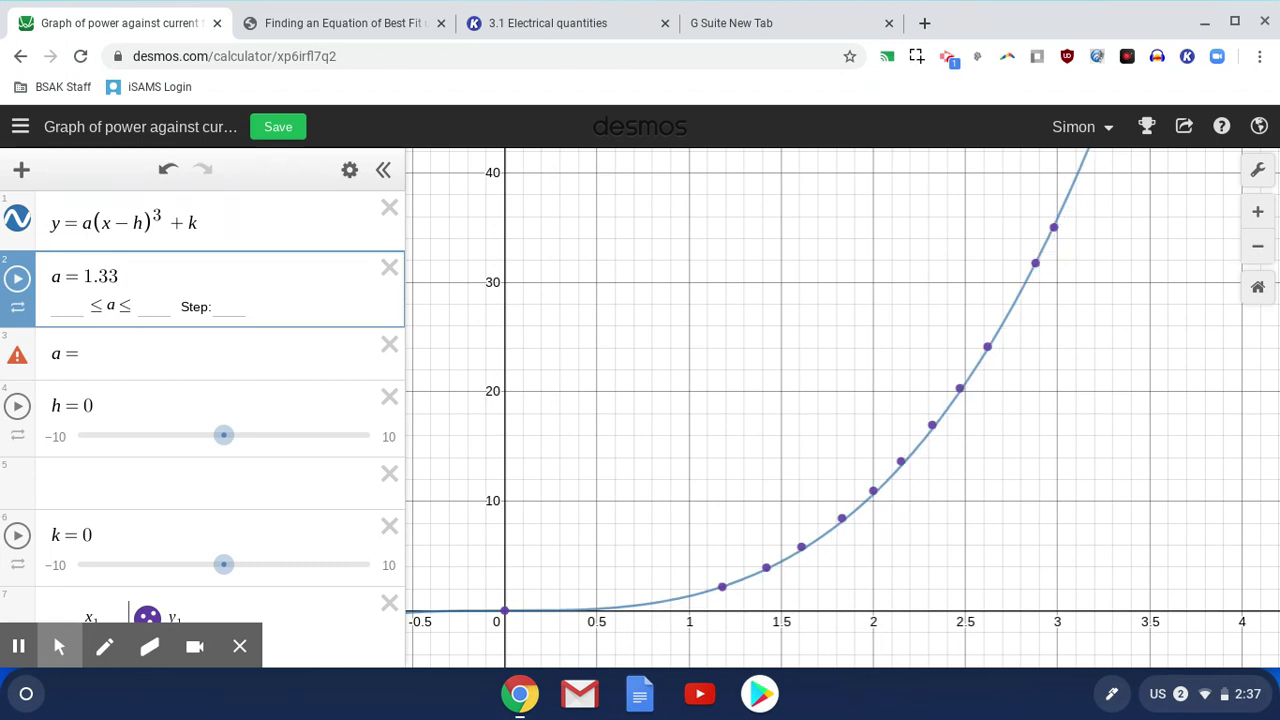
key("BackSpace")
type("4")
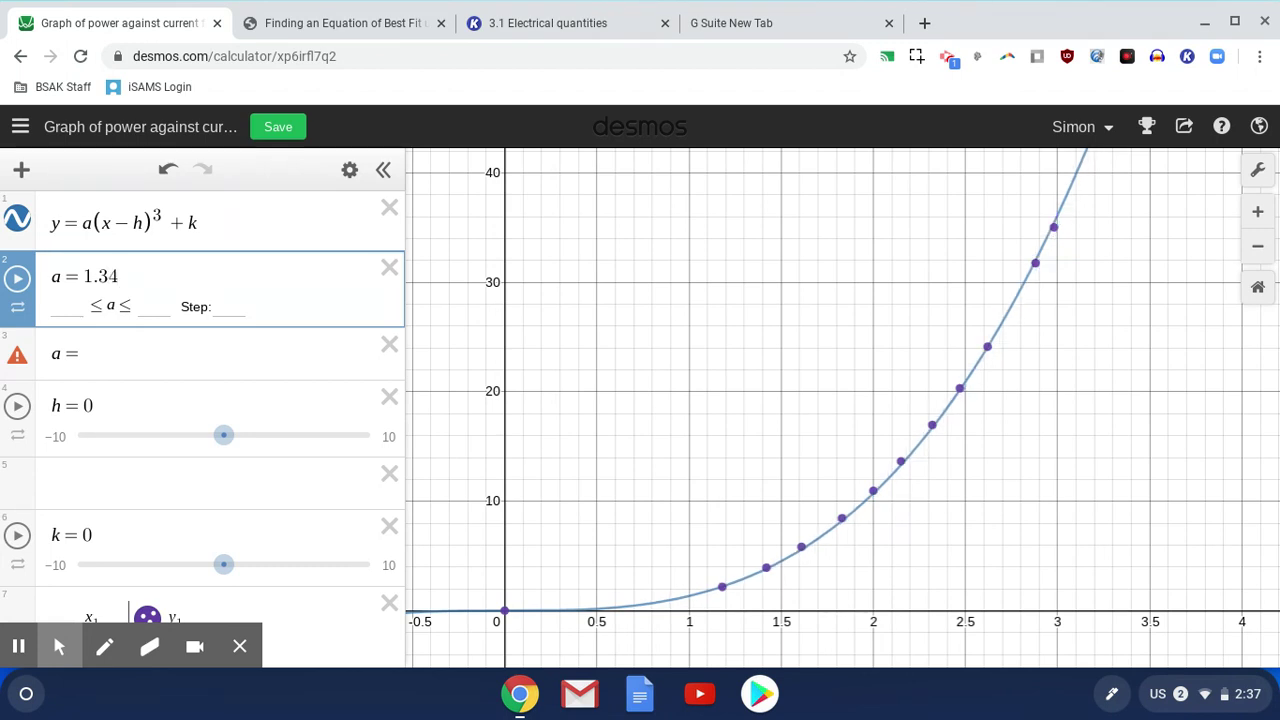
- Point out the uppermost data points beside the cubic curve with the laser pointer
left_click(1111, 693)
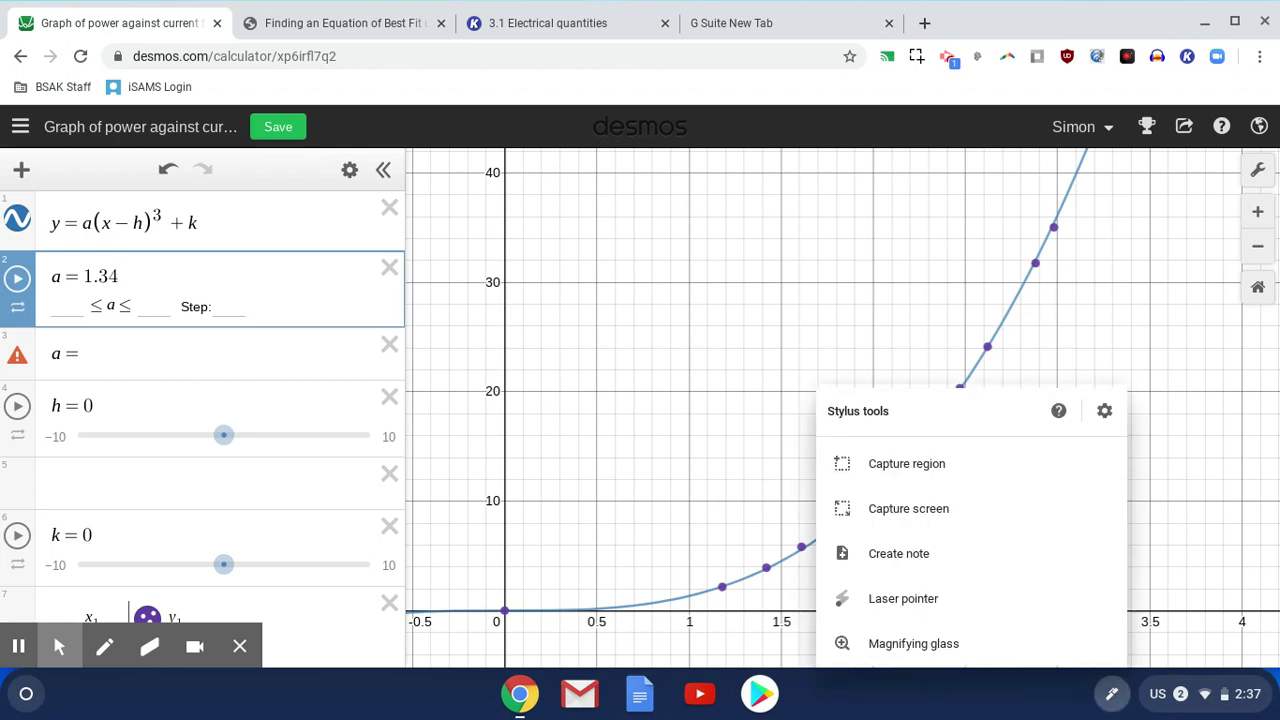
left_click(900, 597)
left_click_drag(1060, 203, 1097, 292)
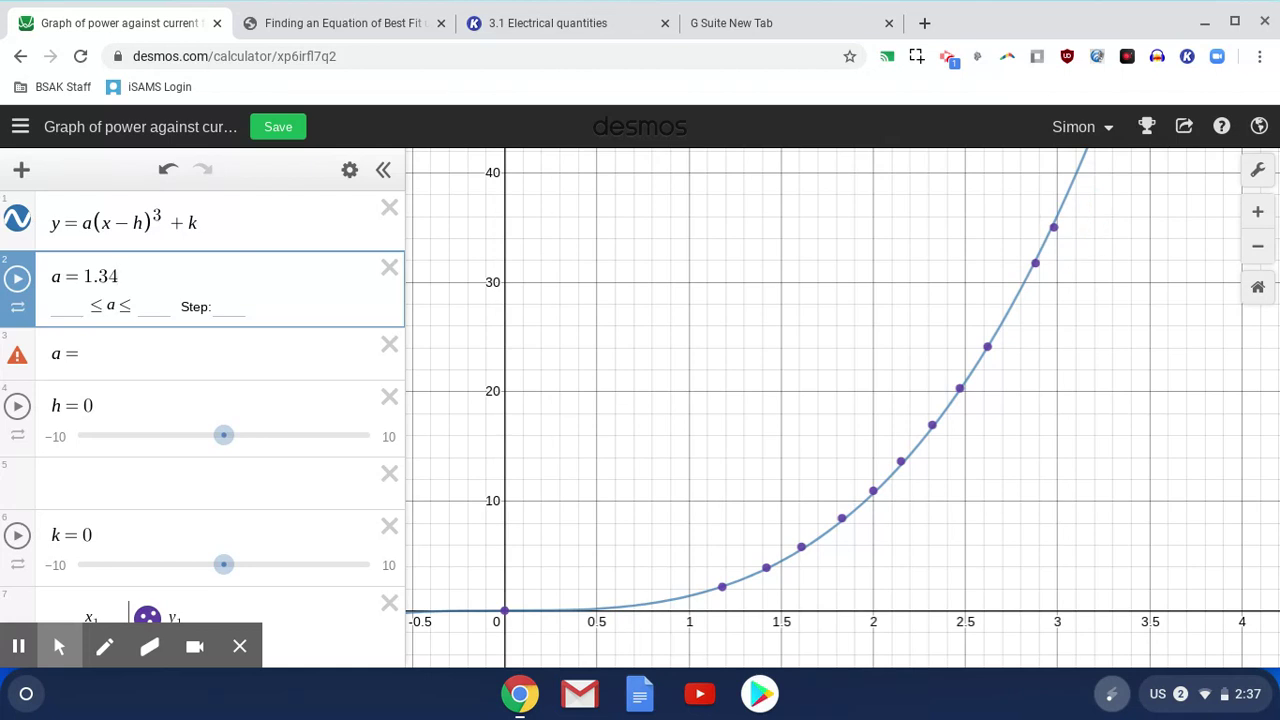
- Set the cubic's parameter a to 1.33 and reactivate the laser pointer
key("BackSpace")
type("3")
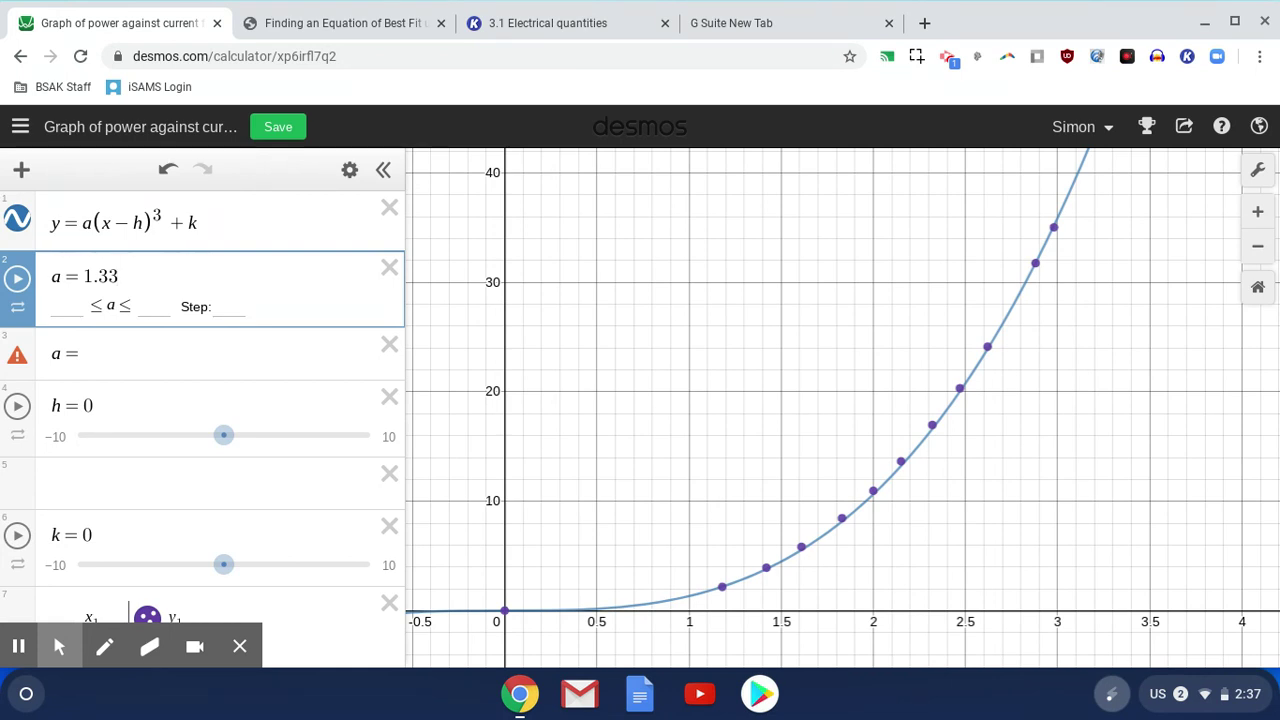
left_click(1111, 693)
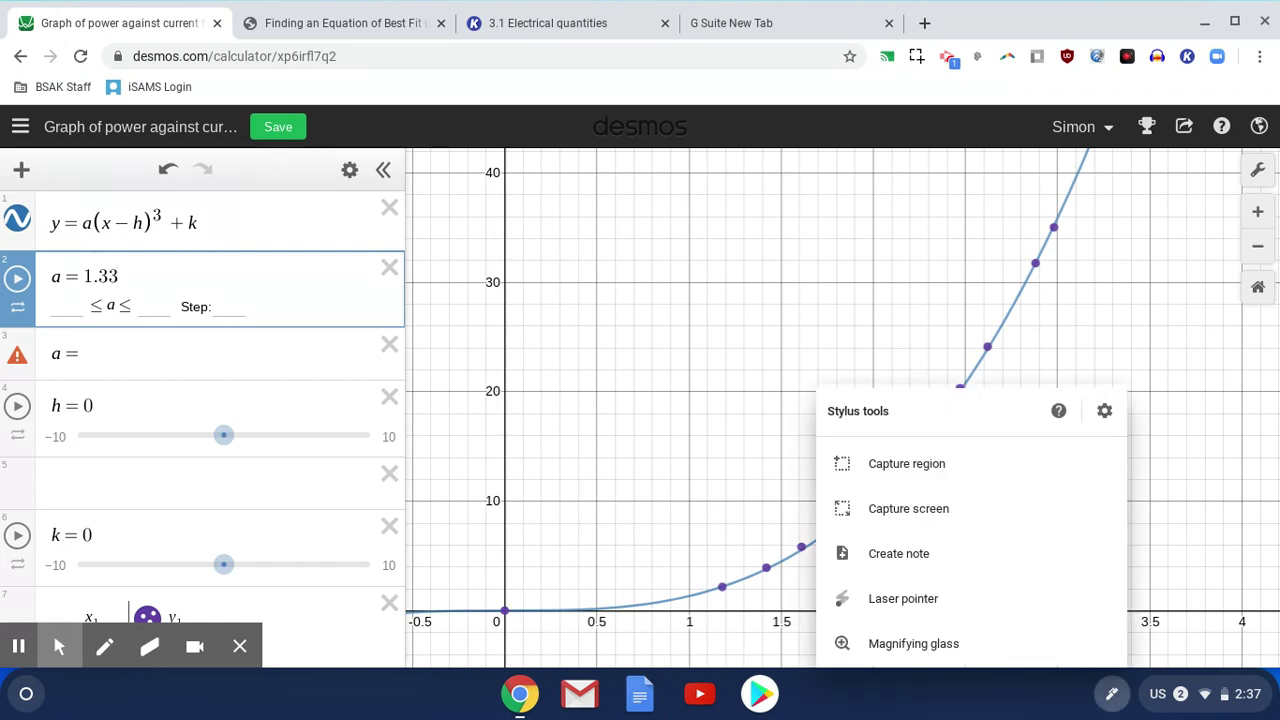
left_click(903, 598)
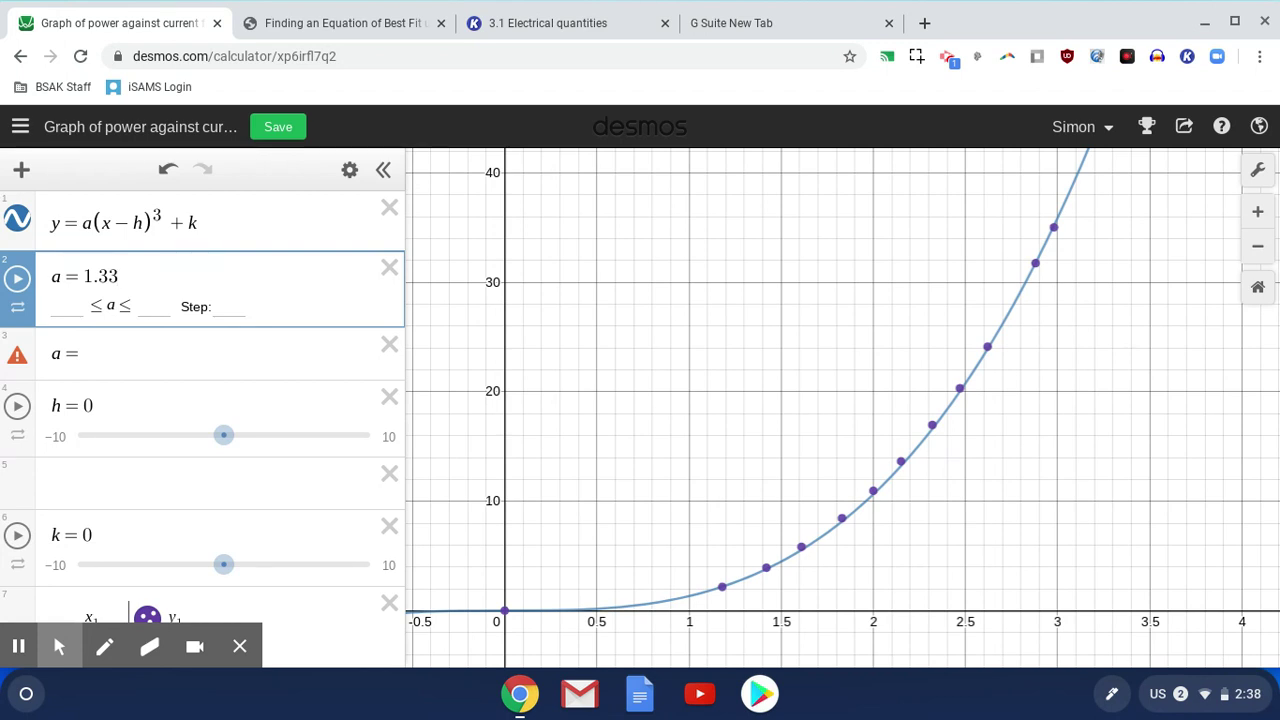
- Switch to the 3.1 Electrical quantities document in Kami and handwrite P = IV in blue on blank page 34
key("ctrl+Tab")
key("ctrl+Tab")
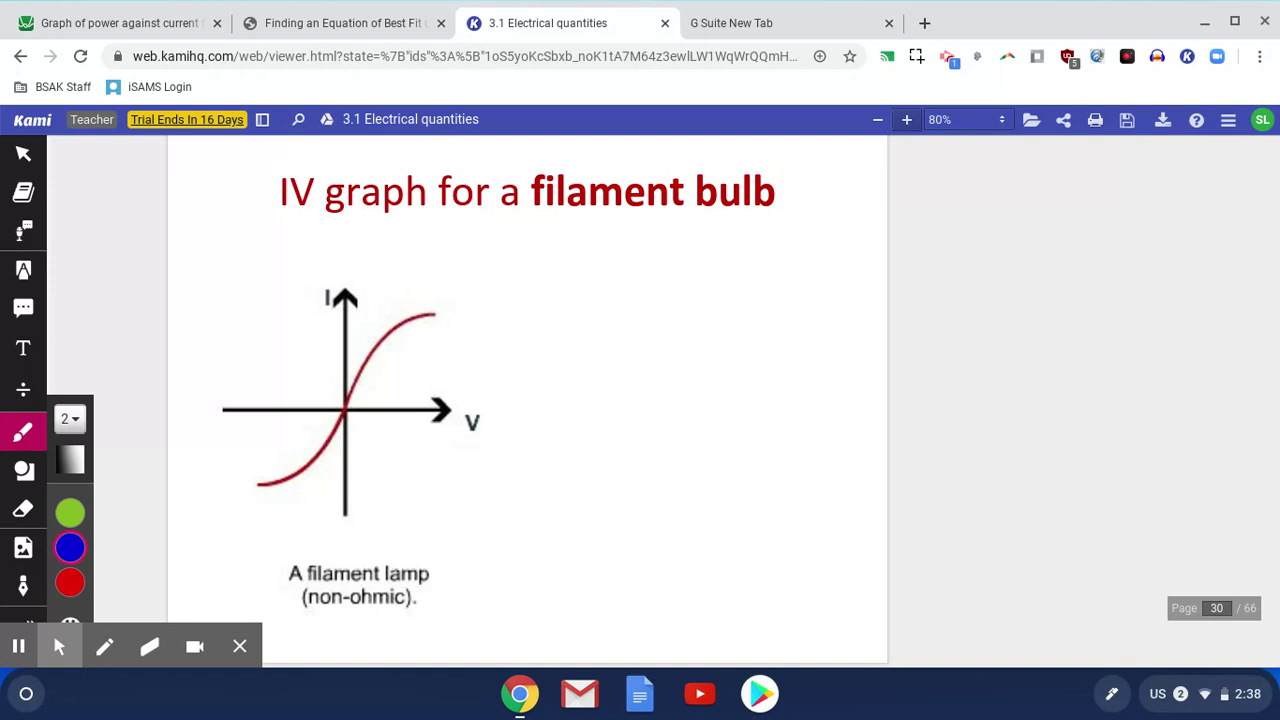
scroll(527, 400, "down", 15)
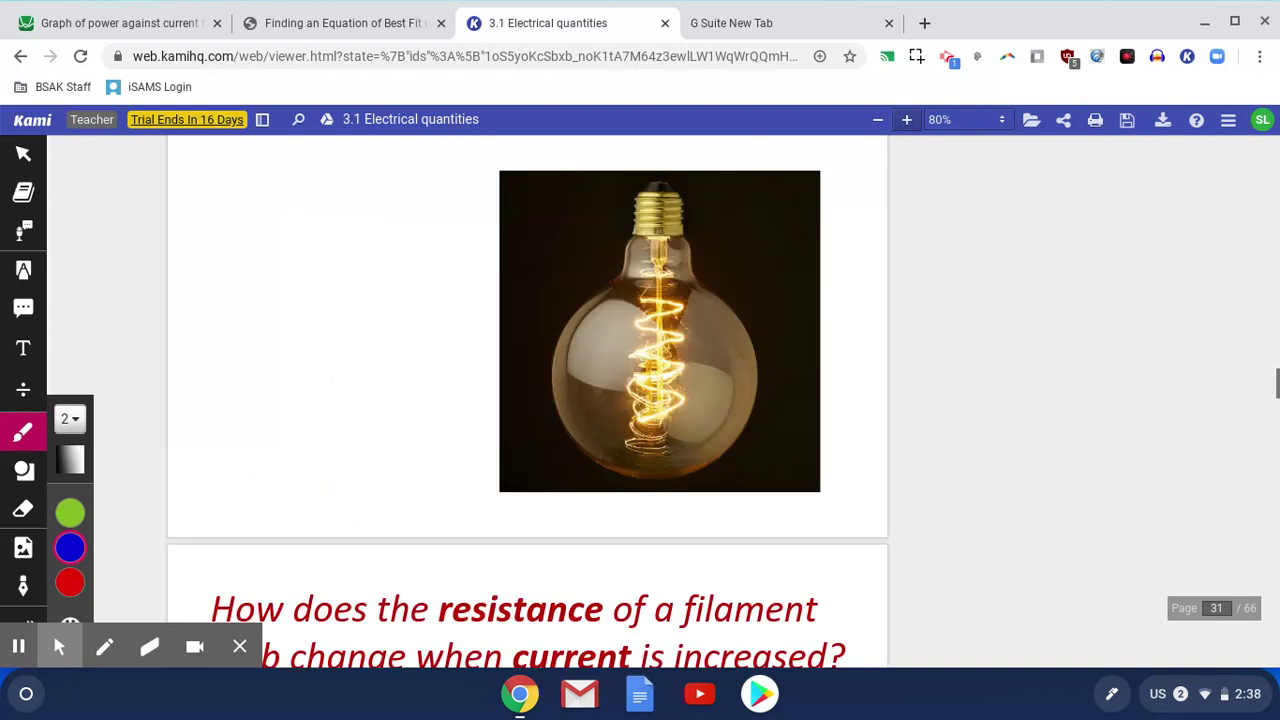
scroll(527, 400, "down", 4)
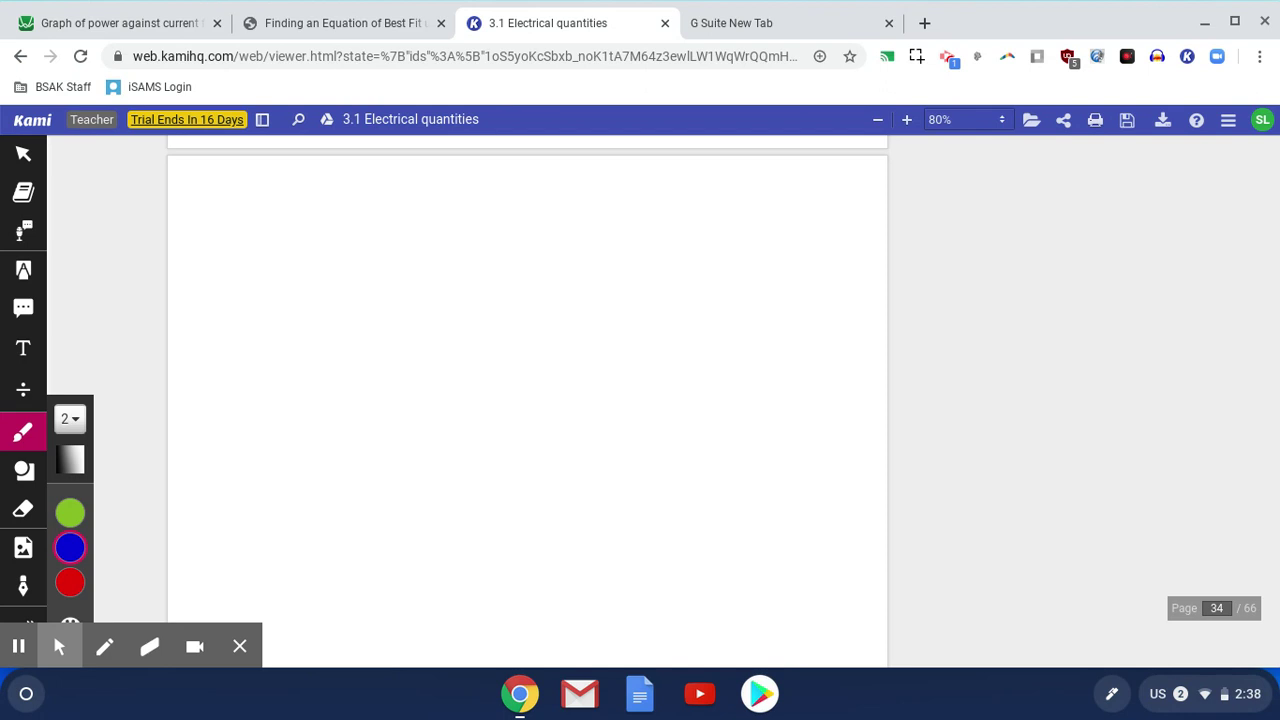
left_click(70, 547)
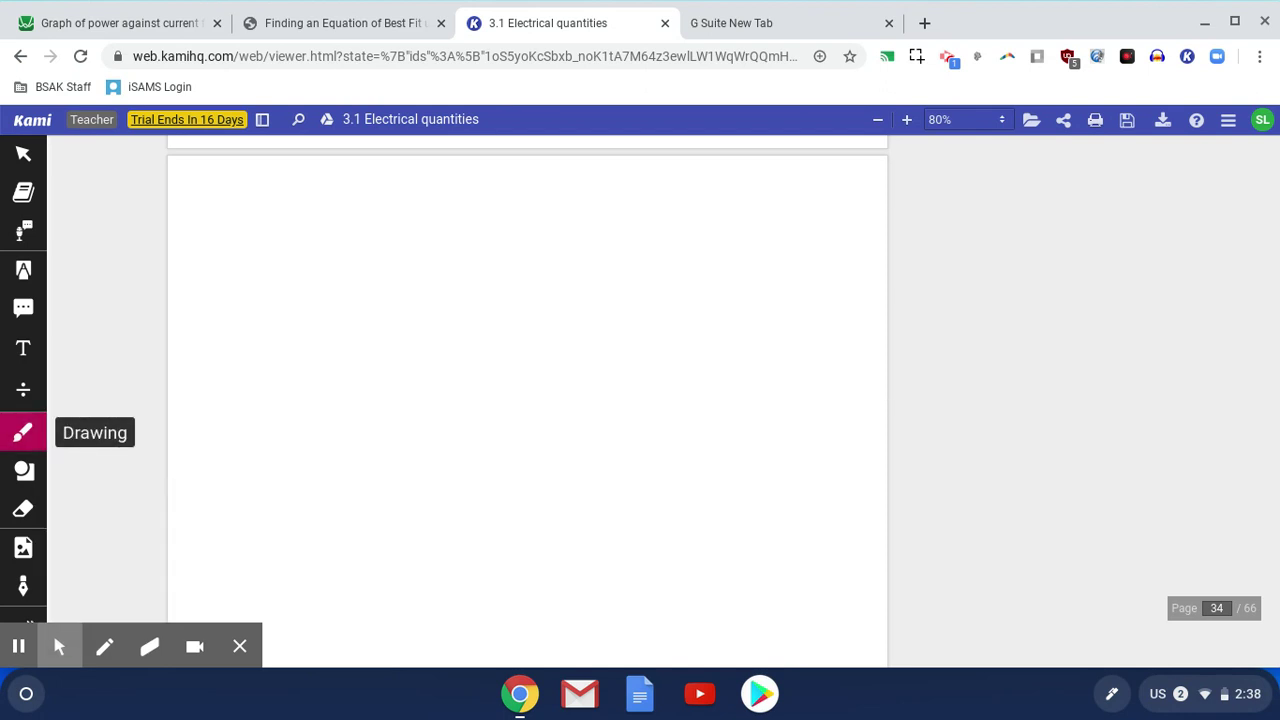
mouse_move(262, 192)
left_mouse_down()
mouse_move(262, 255)
mouse_move(266, 210)
mouse_move(337, 212)
mouse_move(337, 228)
left_mouse_up()
left_click(404, 195)
left_click_drag(404, 195, 406, 248)
left_click_drag(377, 200, 431, 192)
left_click_drag(385, 247, 437, 245)
left_click_drag(455, 199, 490, 193)
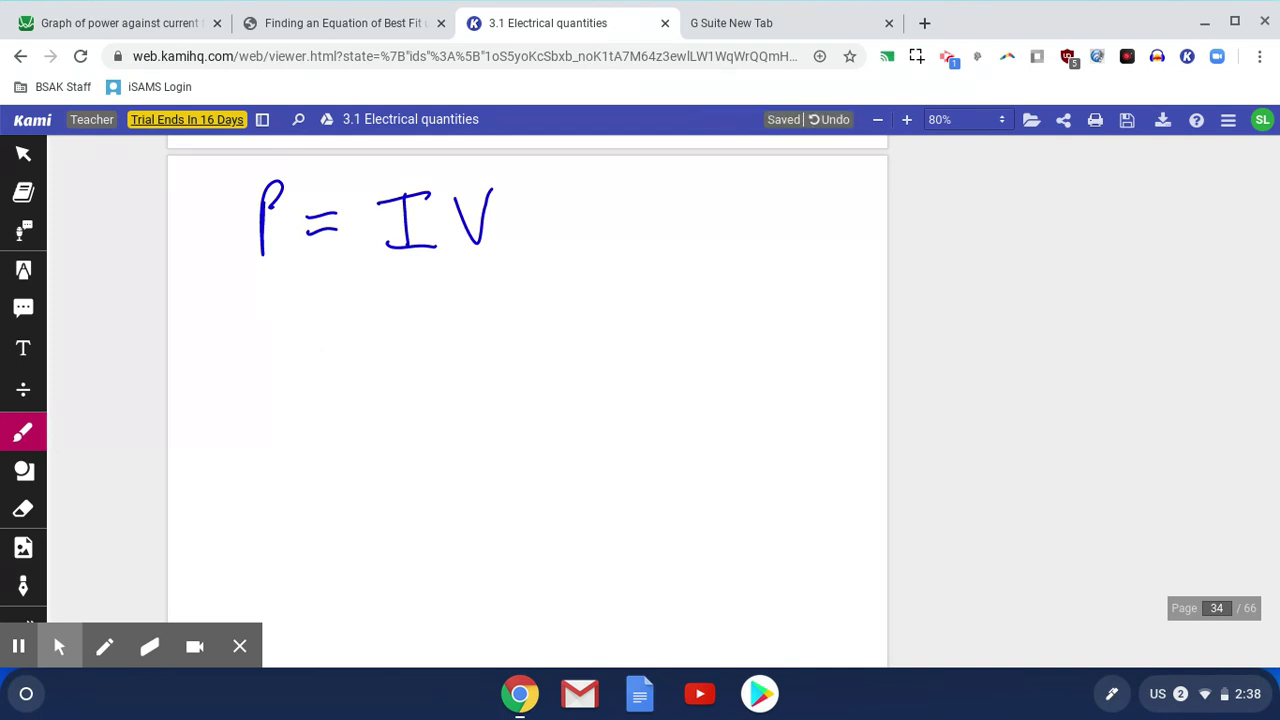
- Handwrite the equation P = I²R in blue beneath P = IV
left_click_drag(257, 306, 259, 374)
left_click_drag(255, 312, 257, 340)
left_click_drag(314, 327, 338, 322)
left_click_drag(313, 346, 338, 344)
left_click_drag(383, 316, 427, 314)
mouse_move(411, 316)
left_mouse_down()
mouse_move(411, 363)
mouse_move(432, 358)
left_mouse_up()
left_click_drag(455, 312, 473, 330)
mouse_move(498, 318)
left_mouse_down()
mouse_move(494, 358)
mouse_move(533, 356)
left_mouse_up()
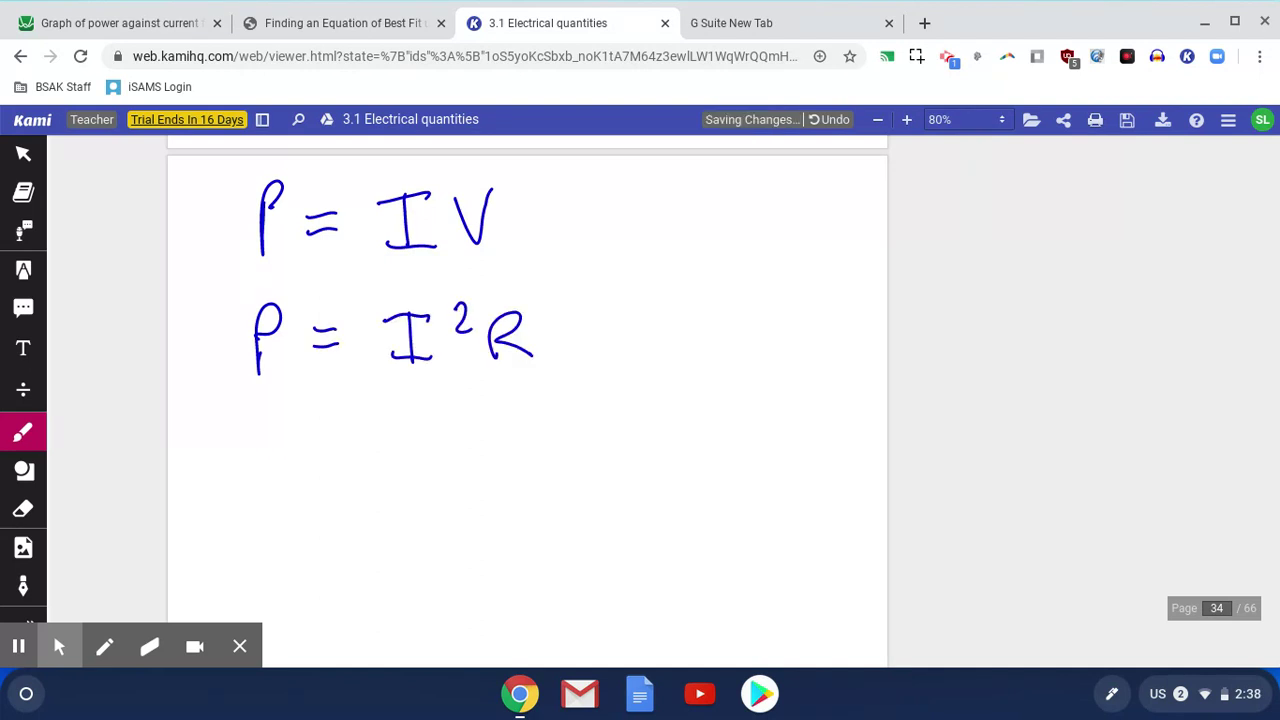
- Point out the R in P = I²R with the laser pointer
left_click(1111, 693)
left_click(900, 600)
left_click_drag(554, 386, 487, 386)
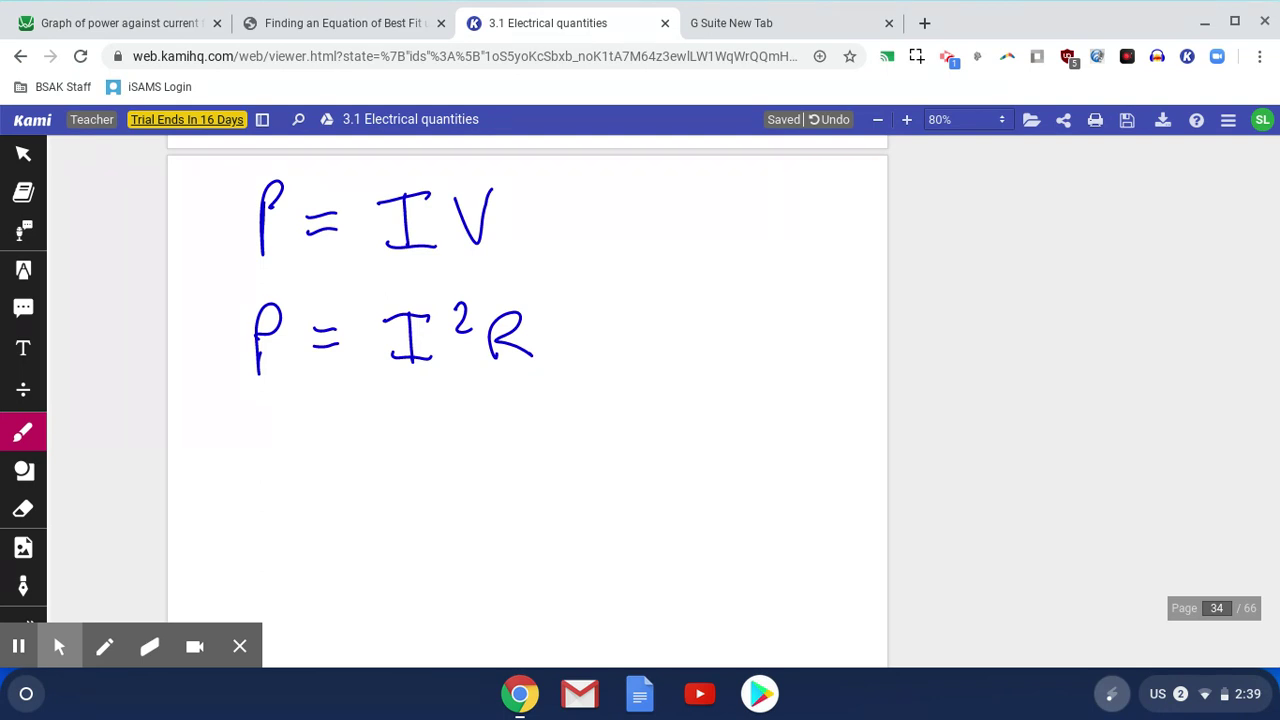
- Go back to the filament bulb's IV graph on page 30 to examine the curve
scroll(527, 400, "up", 20)
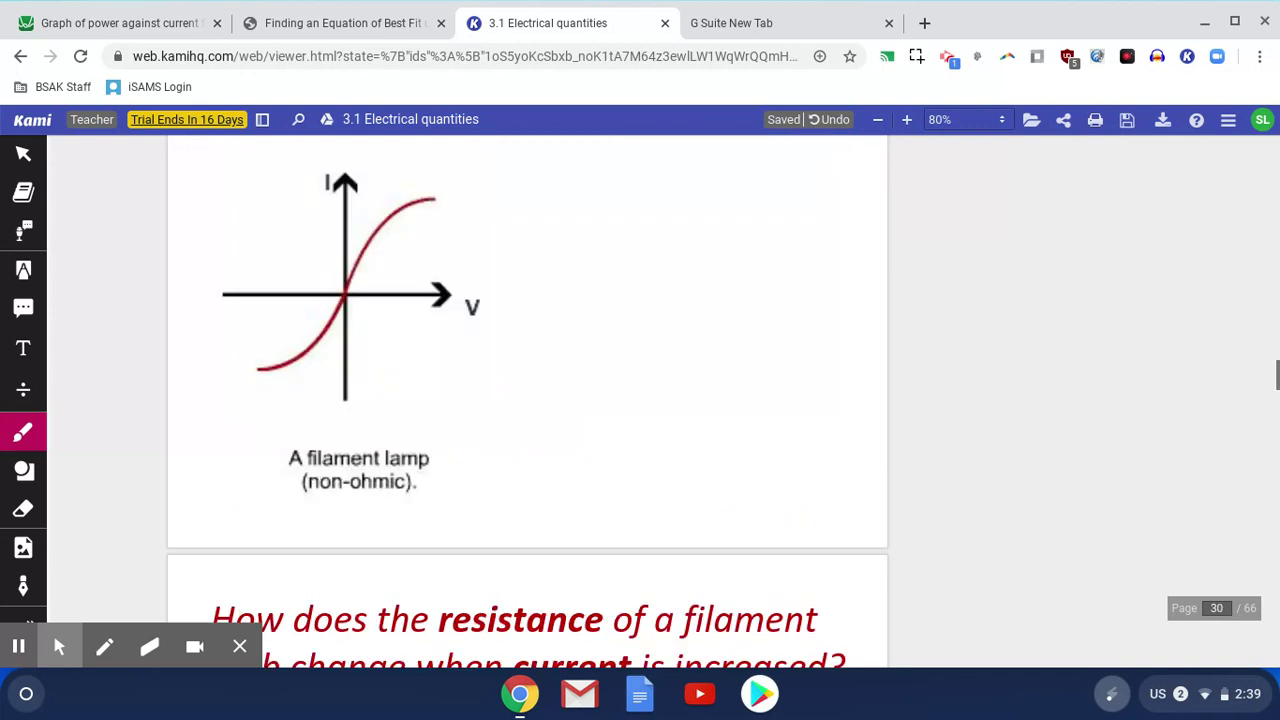
scroll(527, 400, "up", 1)
scroll(527, 400, "down", 1)
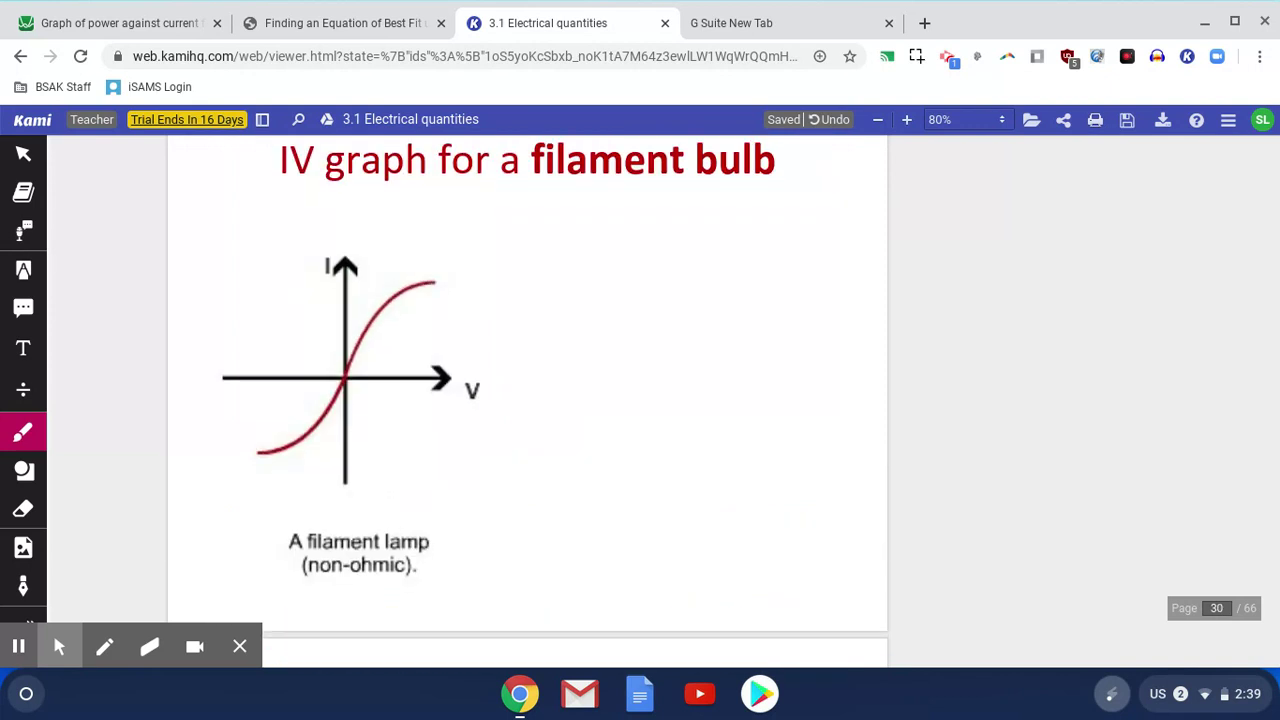